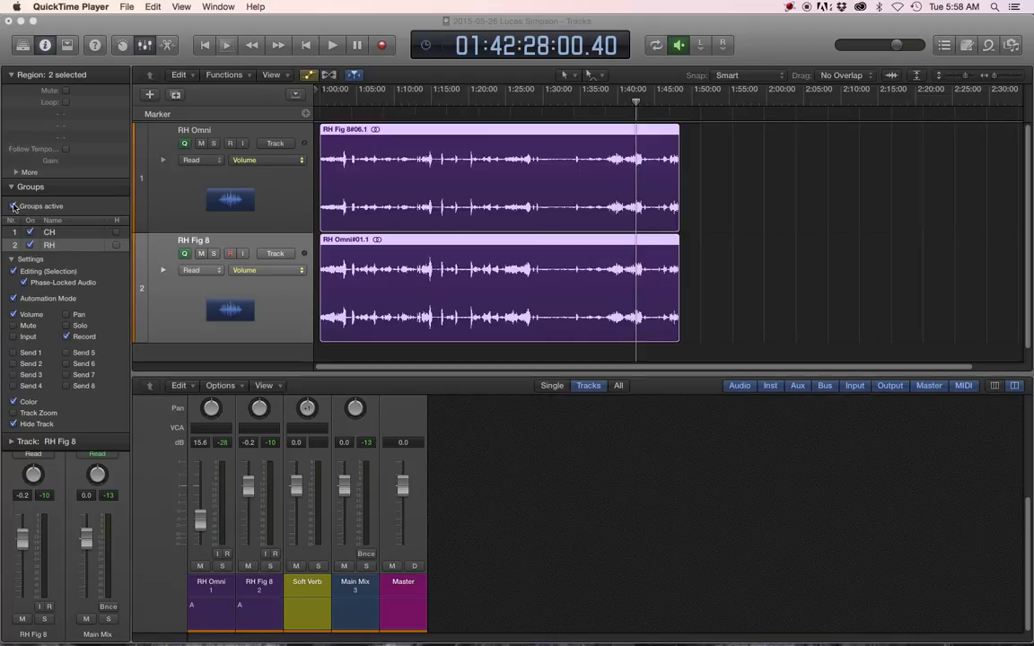
# Turn off the Volume link for the RH group and set the RH Omni fader alone to -9.4 dB.
pyautogui.click(15, 315)
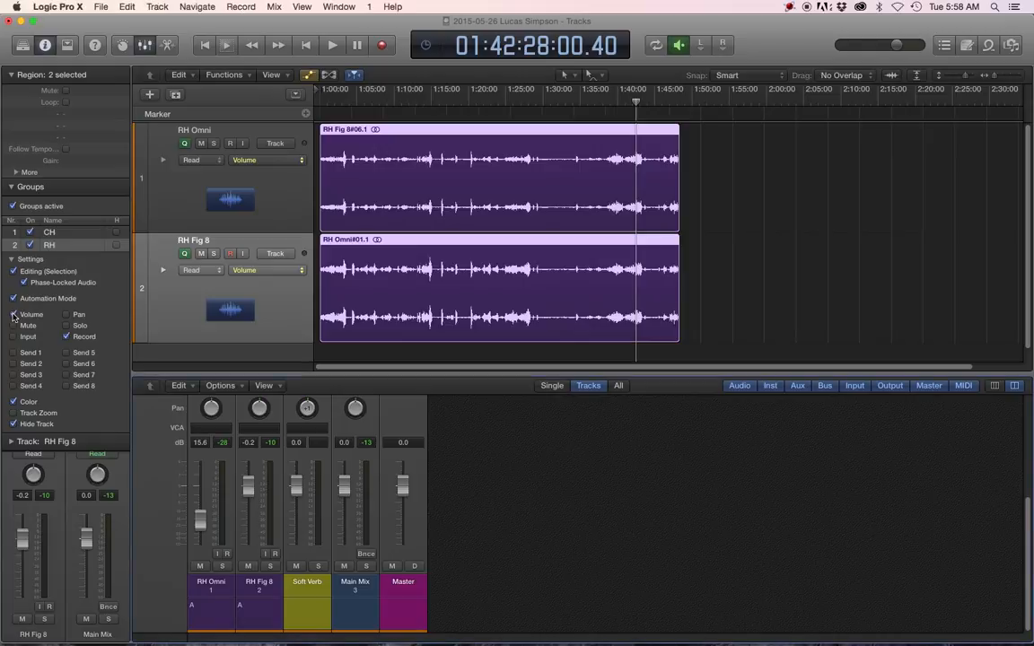
pyautogui.moveTo(194, 524); pyautogui.dragTo(194, 515)
pyautogui.click(16, 315)
pyautogui.moveTo(188, 518); pyautogui.dragTo(189, 510)
pyautogui.click(14, 315)
pyautogui.moveTo(199, 510); pyautogui.dragTo(247, 489)
# Play both RH tracks from about 1:05 on the timeline to hear their blend, and stop playback.
pyautogui.click(426, 102)
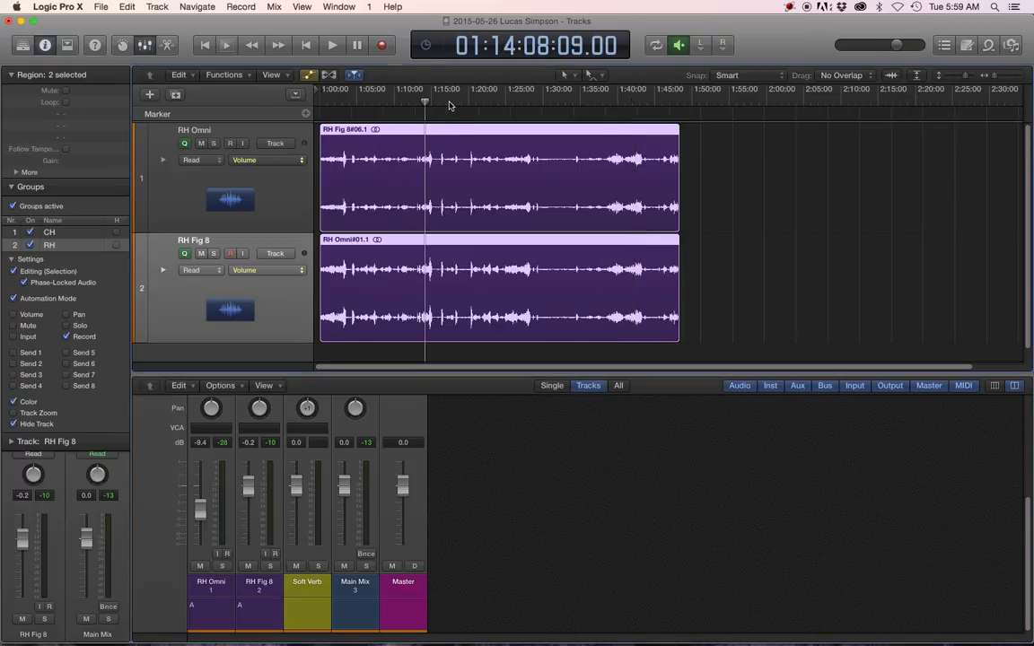
pyautogui.click(358, 105)
pyautogui.press('space')
pyautogui.press('super+Right')
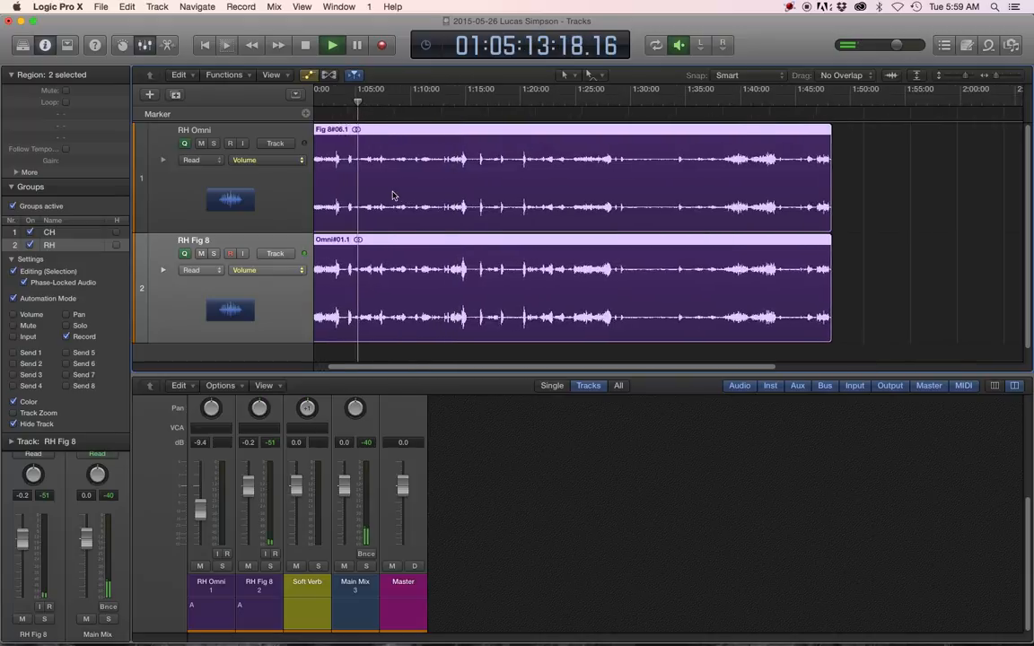
pyautogui.press('super+Right')
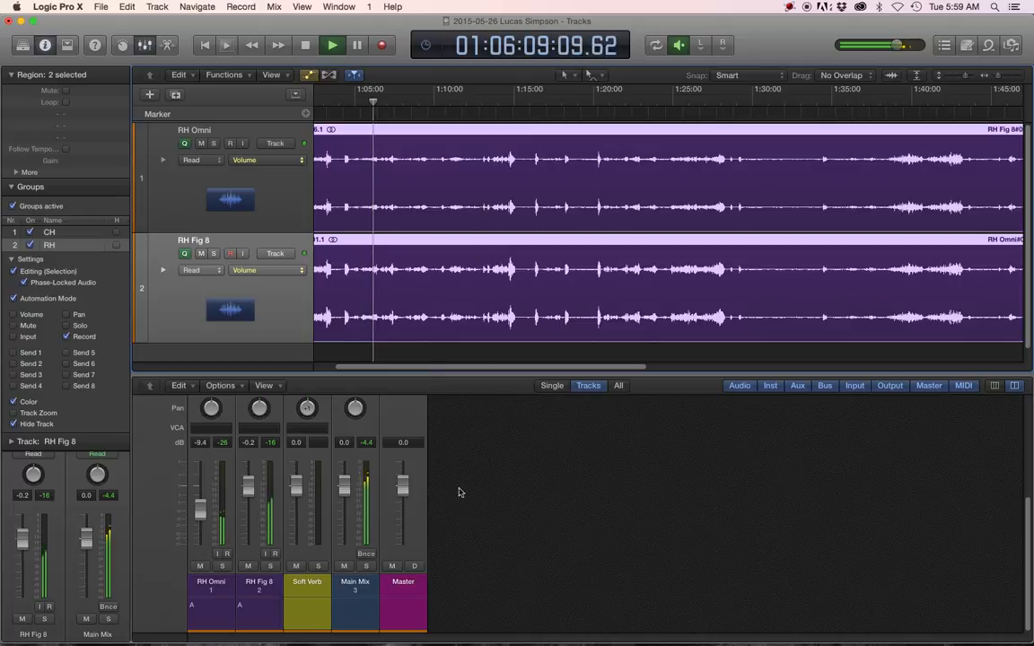
pyautogui.press('space')
# Set RH Omni to +0.6 dB and RH Fig 8 to -16.6 dB, mute RH Fig 8, and play RH Omni alone.
pyautogui.moveTo(247, 485); pyautogui.dragTo(216, 533)
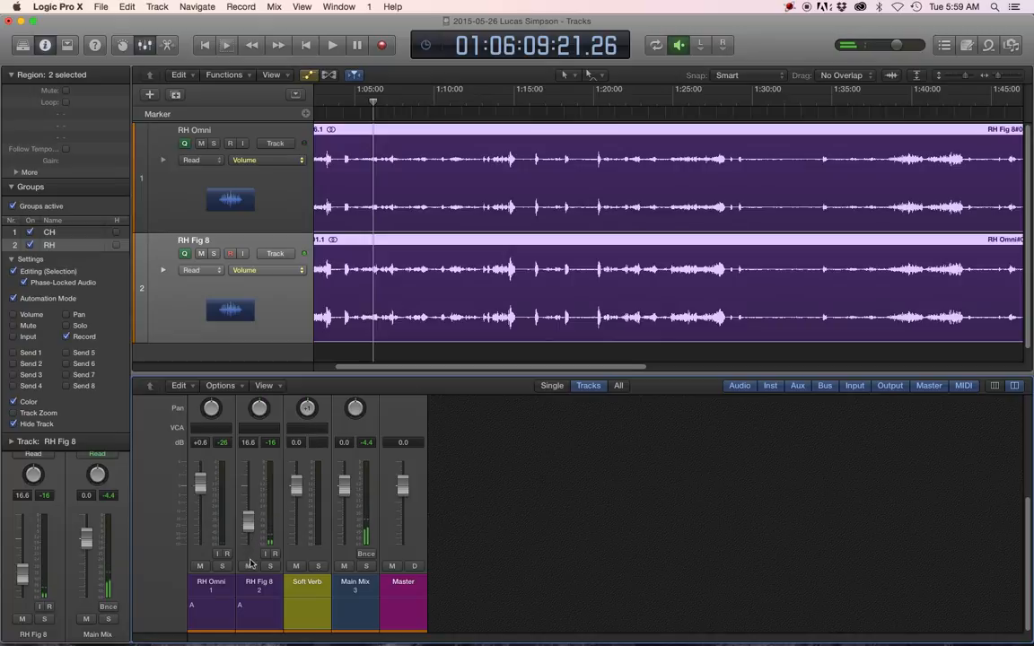
pyautogui.click(250, 566)
pyautogui.press('space')
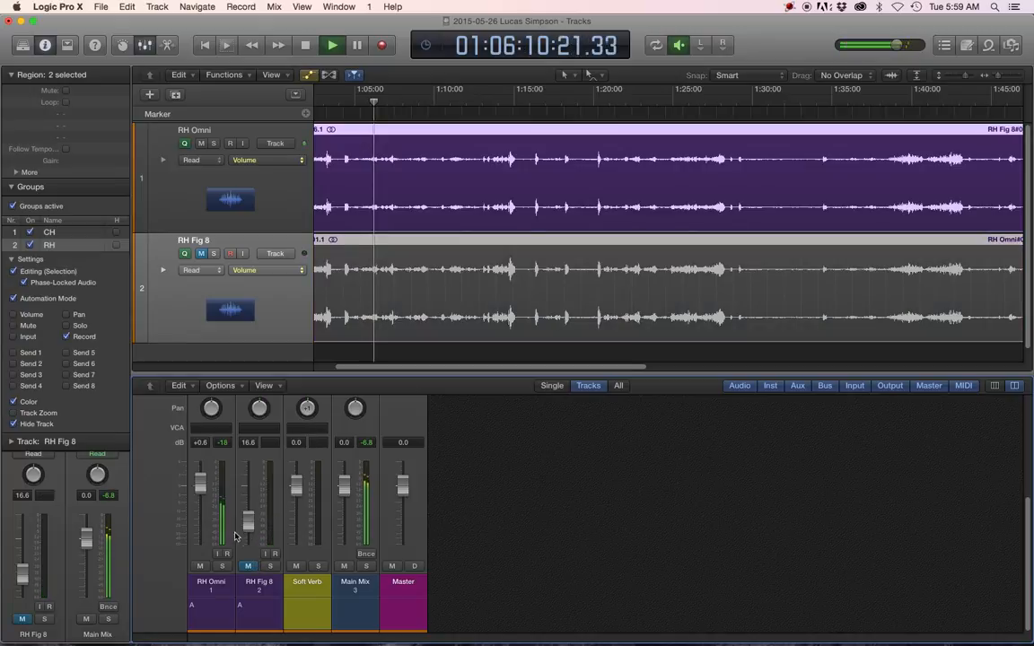
# Mute RH Omni, unmute RH Fig 8 and raise it to +0.4 dB to hear it alone, and stop playback.
pyautogui.click(200, 566)
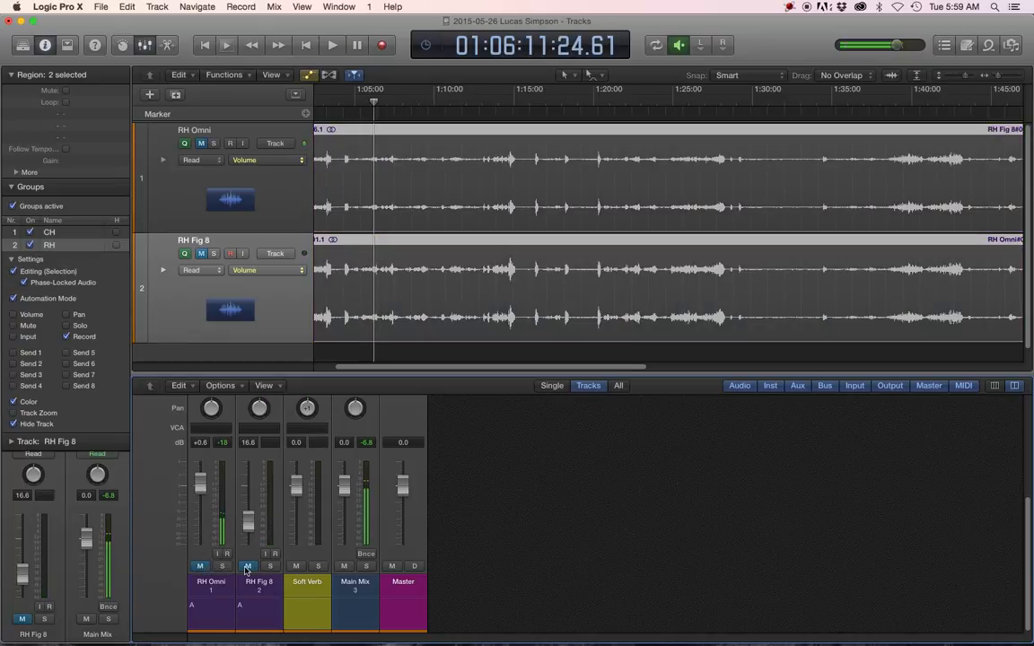
pyautogui.click(247, 567)
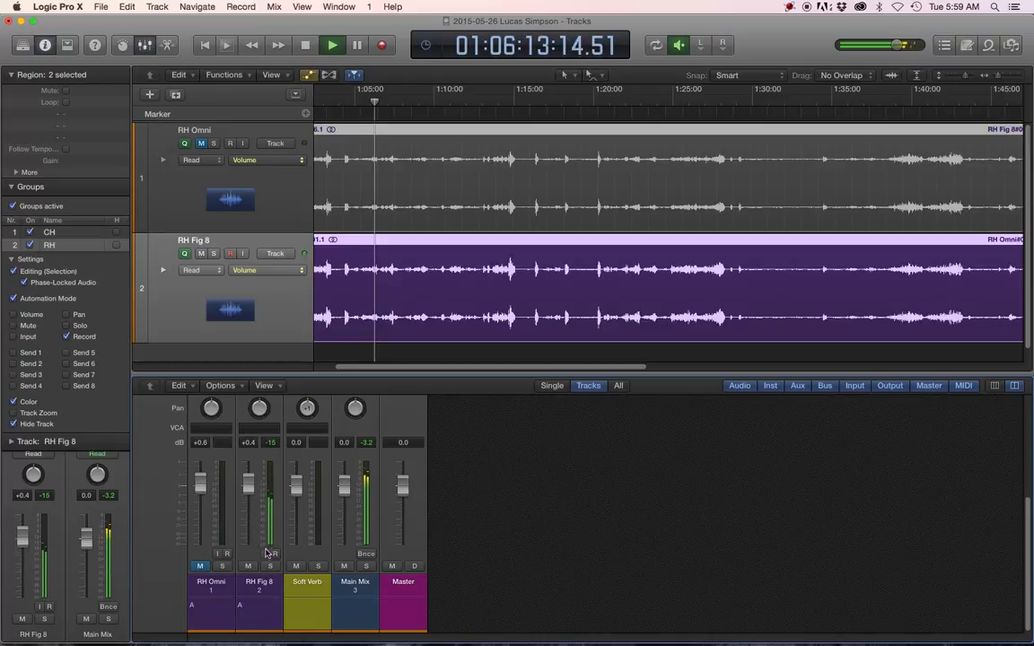
pyautogui.press('space')
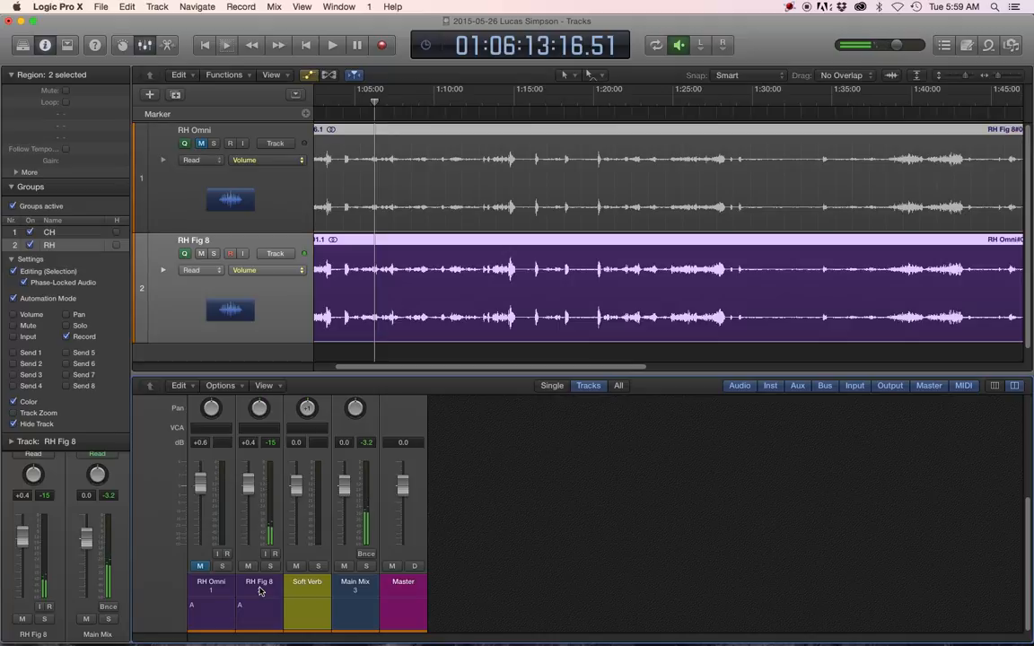
# Set RH Fig 8 to 0.0 dB and RH Omni to -14.2 dB, unmute RH Omni, and play the blend briefly.
pyautogui.moveTo(202, 488); pyautogui.dragTo(202, 524)
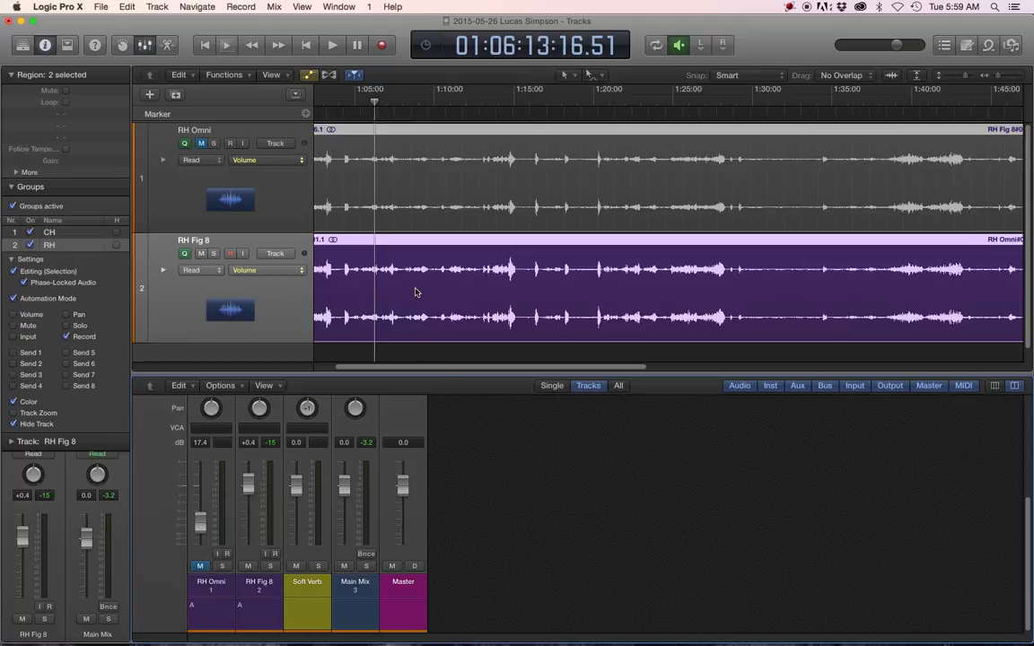
pyautogui.hscroll(-3, 416, 292)
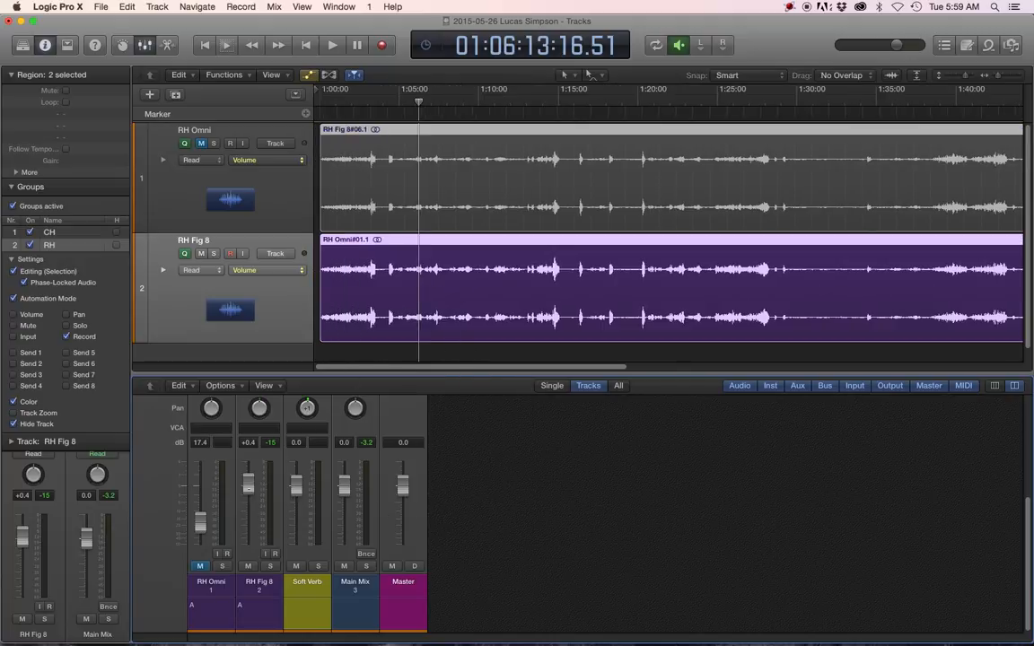
pyautogui.moveTo(258, 408); pyautogui.dragTo(258, 409)
pyautogui.moveTo(201, 521); pyautogui.dragTo(203, 524)
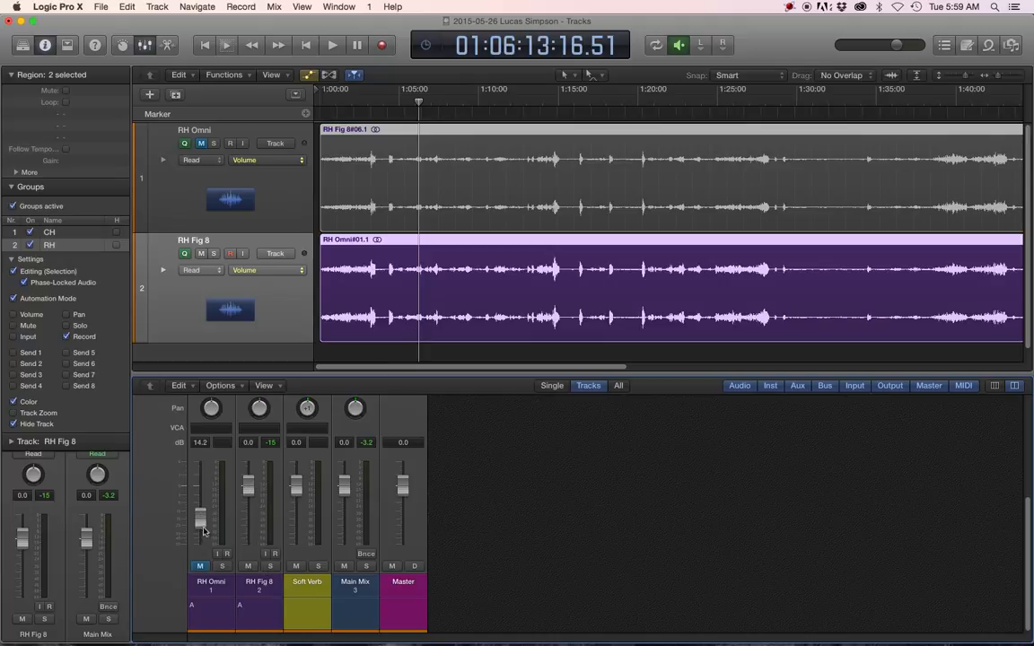
pyautogui.click(200, 567)
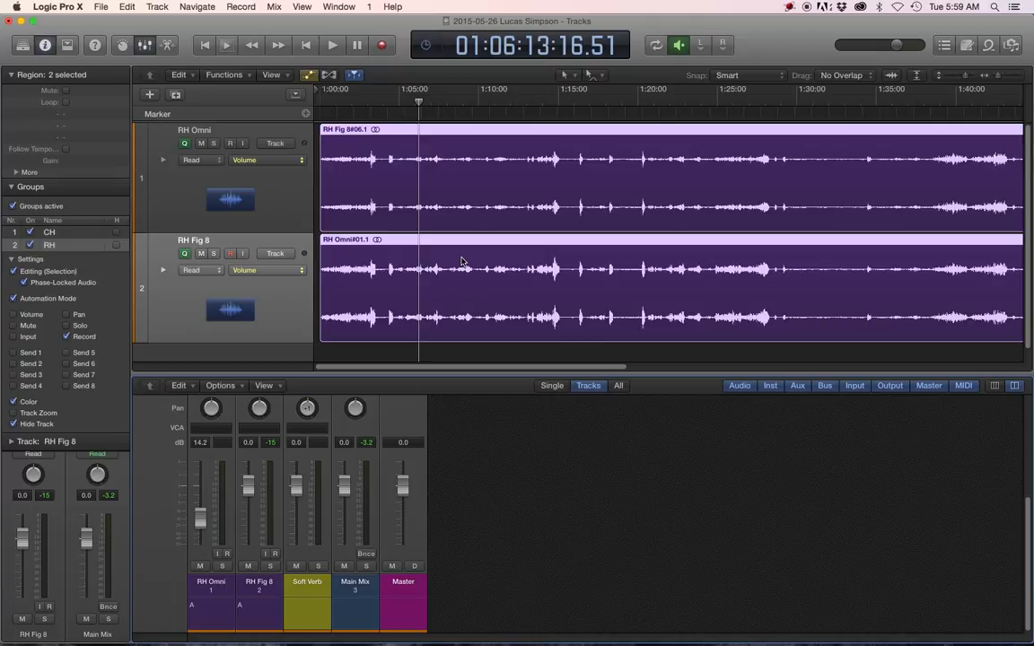
pyautogui.press('space')
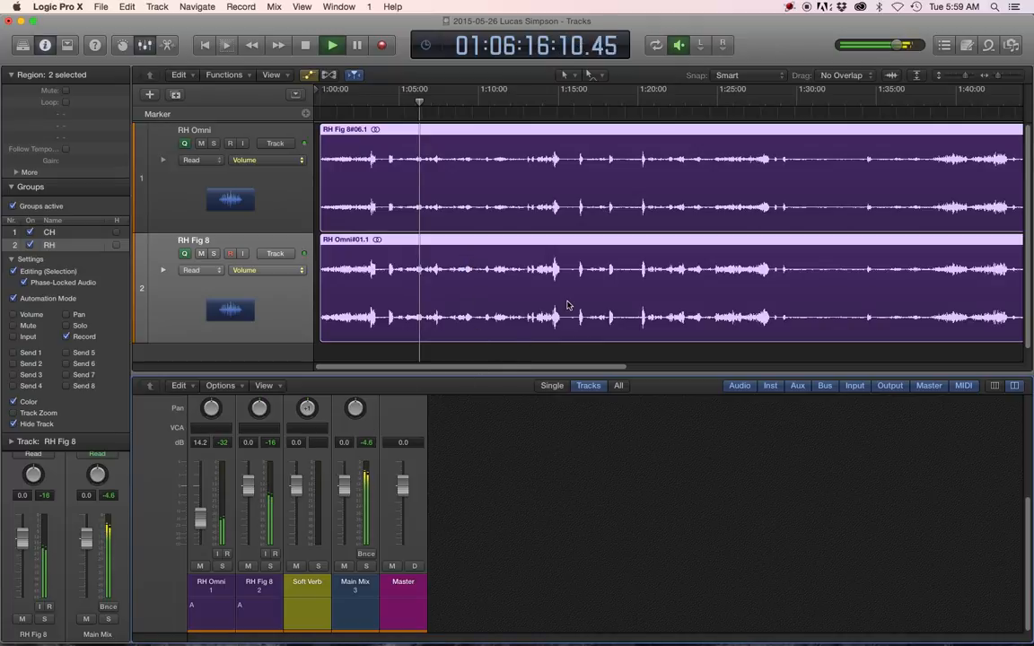
pyautogui.press('space')
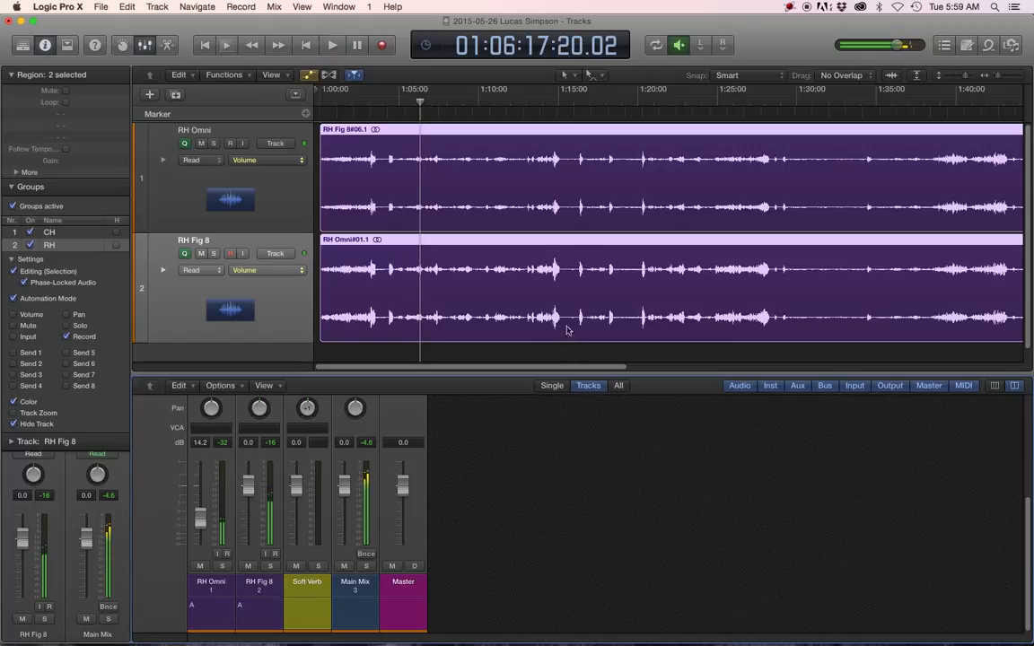
# Open the L2 limiter on the Main Mix channel and place its window in the empty area beside the mixer faders.
pyautogui.scroll(5, 398, 434)
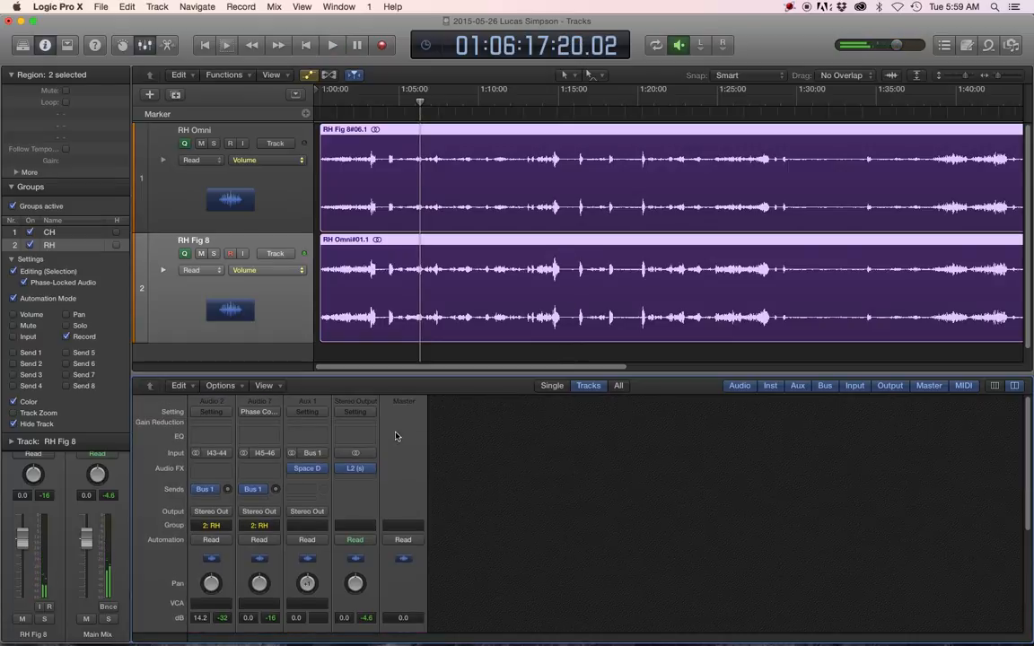
pyautogui.click(357, 469)
pyautogui.moveTo(145, 55); pyautogui.dragTo(605, 403)
pyautogui.click(789, 402)
pyautogui.moveTo(706, 406); pyautogui.dragTo(681, 422)
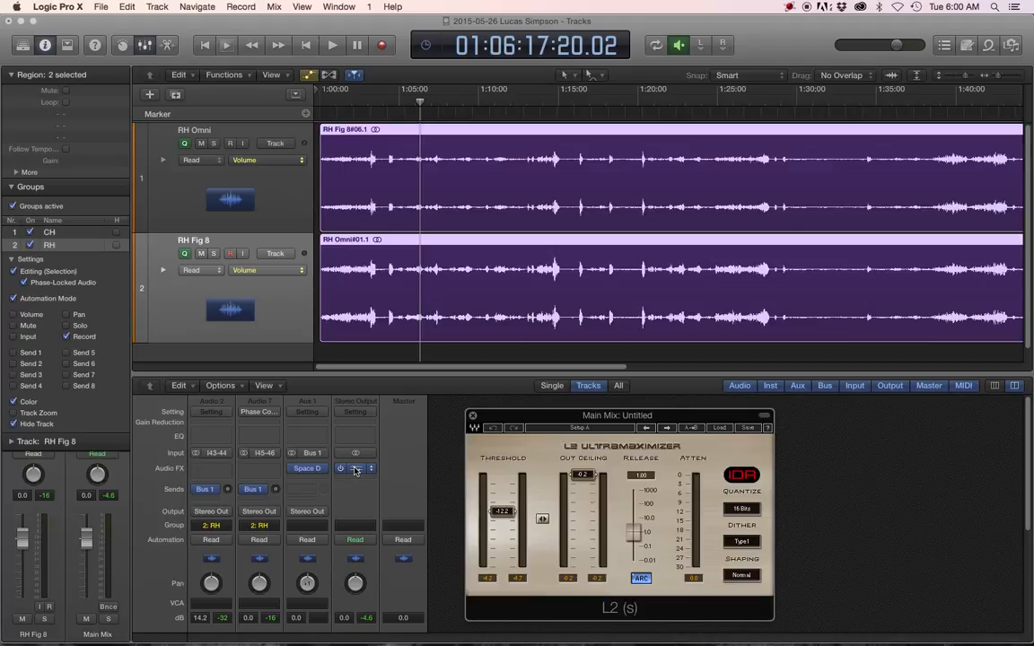
pyautogui.scroll(-5, 355, 470)
pyautogui.scroll(1, 323, 485)
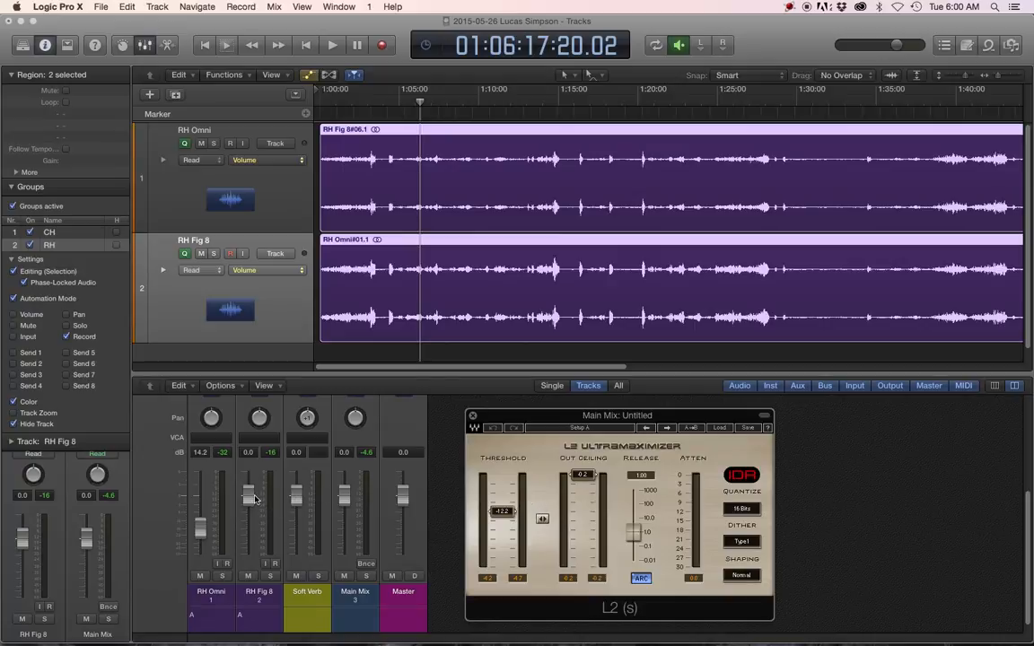
# Pull the RH Omni fader down to its -90.0 dB minimum during playback, and shift the L2 window slightly.
pyautogui.press('space')
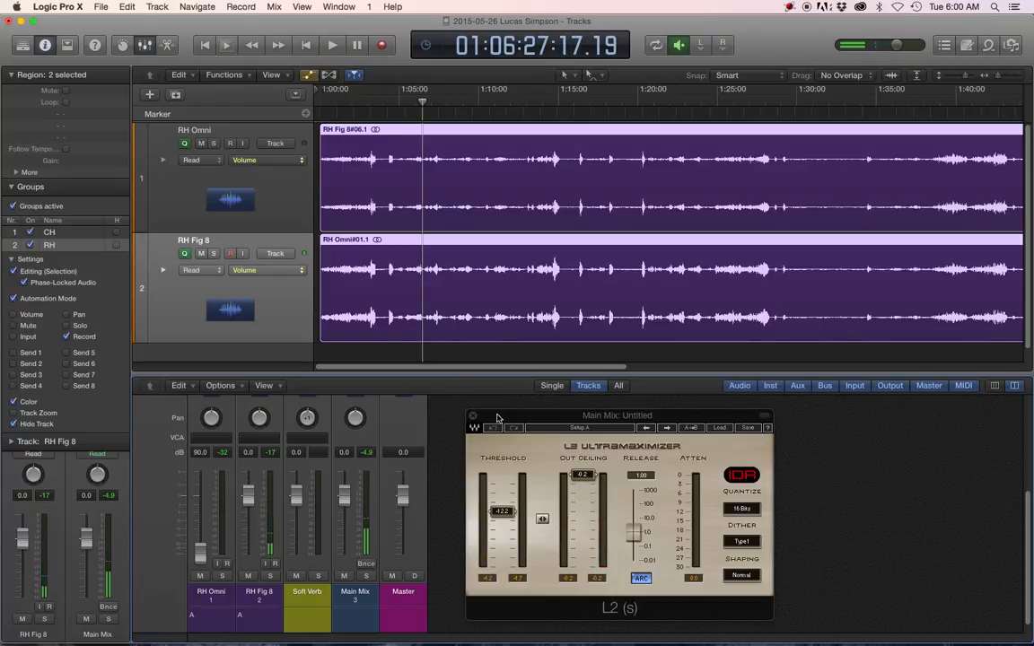
pyautogui.moveTo(497, 418); pyautogui.dragTo(506, 412)
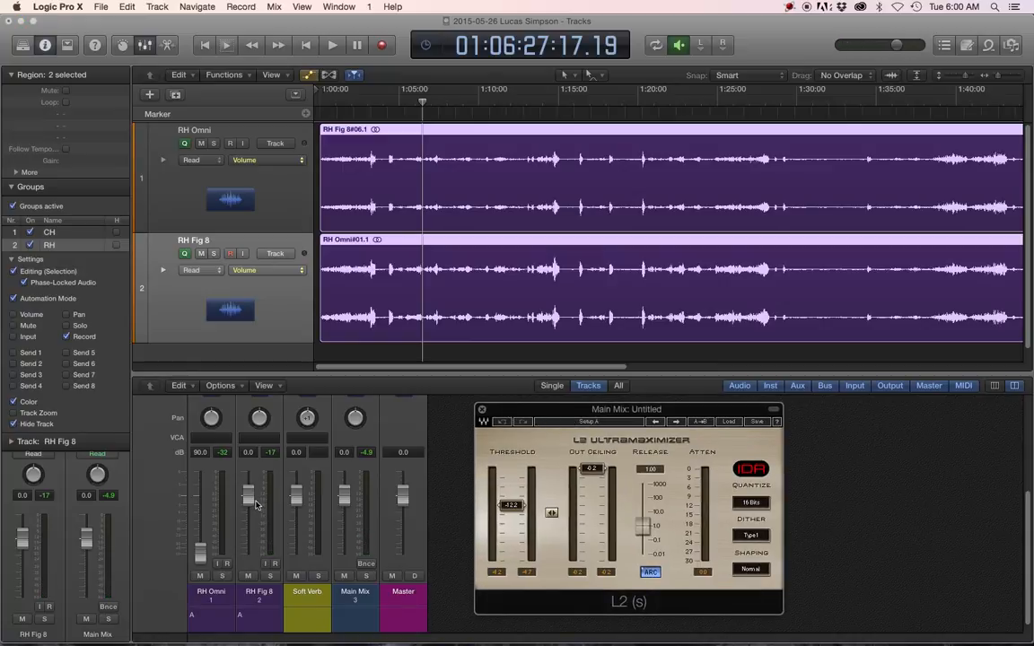
pyautogui.moveTo(506, 413); pyautogui.dragTo(504, 412)
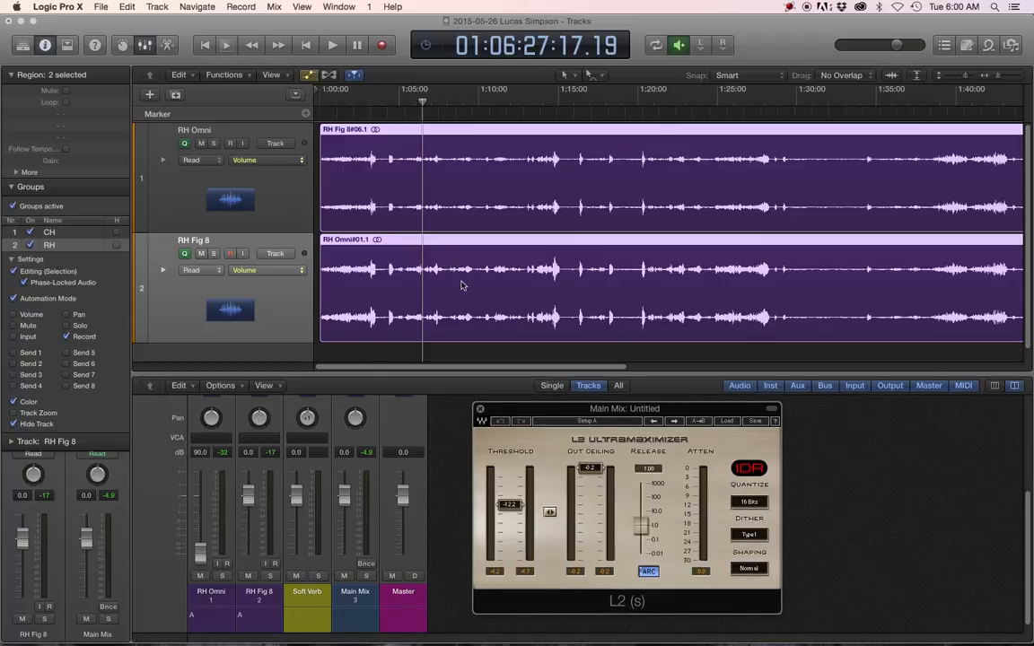
# Play RH Fig 8 through the loud peak at about 1:14:44 and check the L2 limiter's attenuation meter.
pyautogui.press('space')
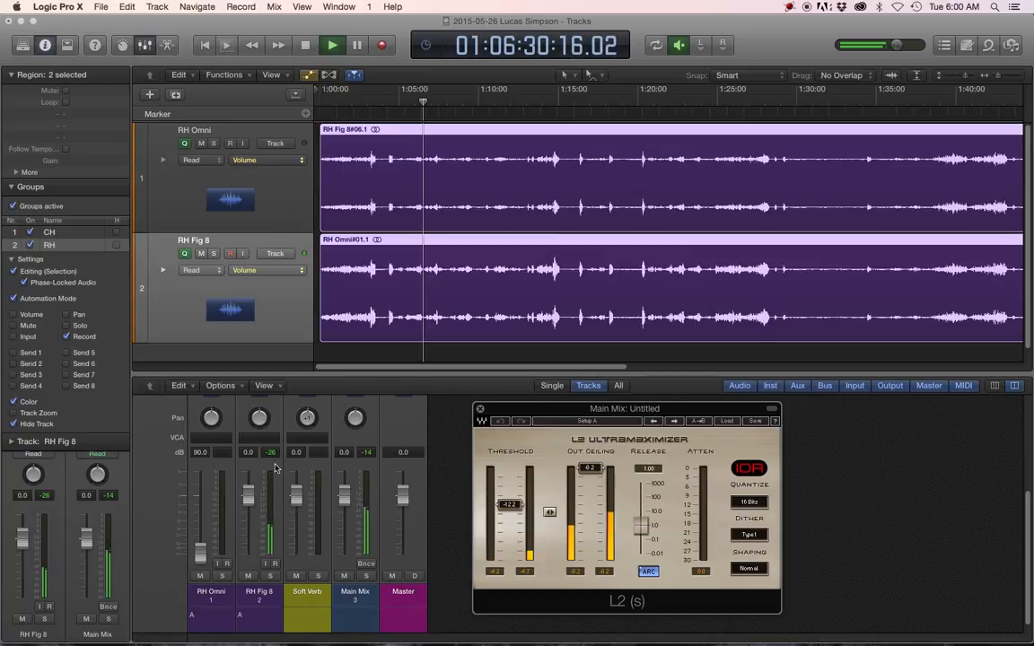
pyautogui.press('super+Right')
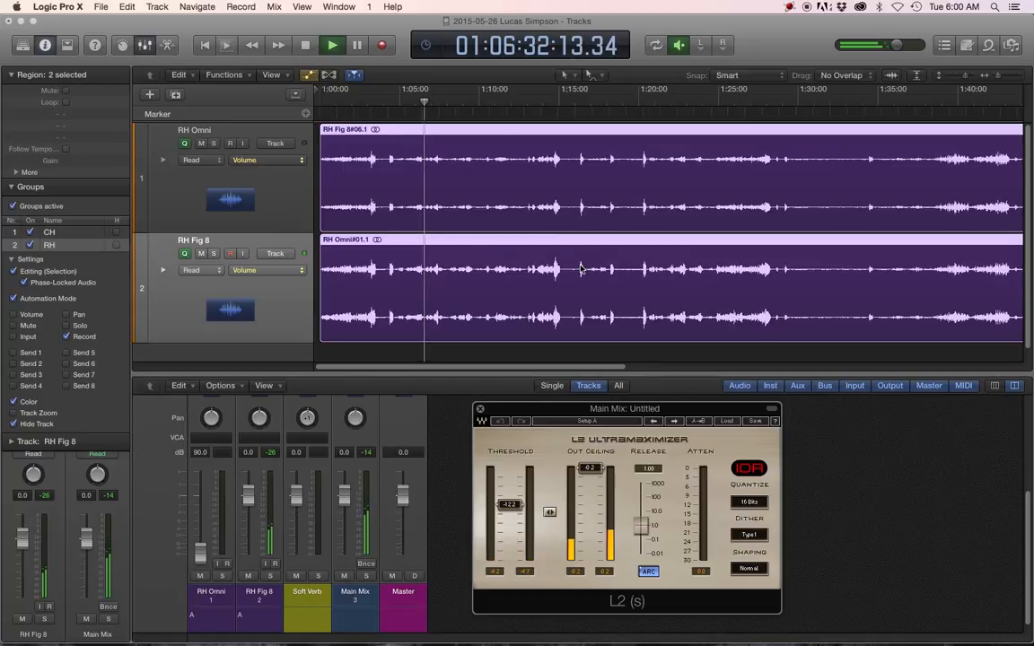
pyautogui.click(664, 104)
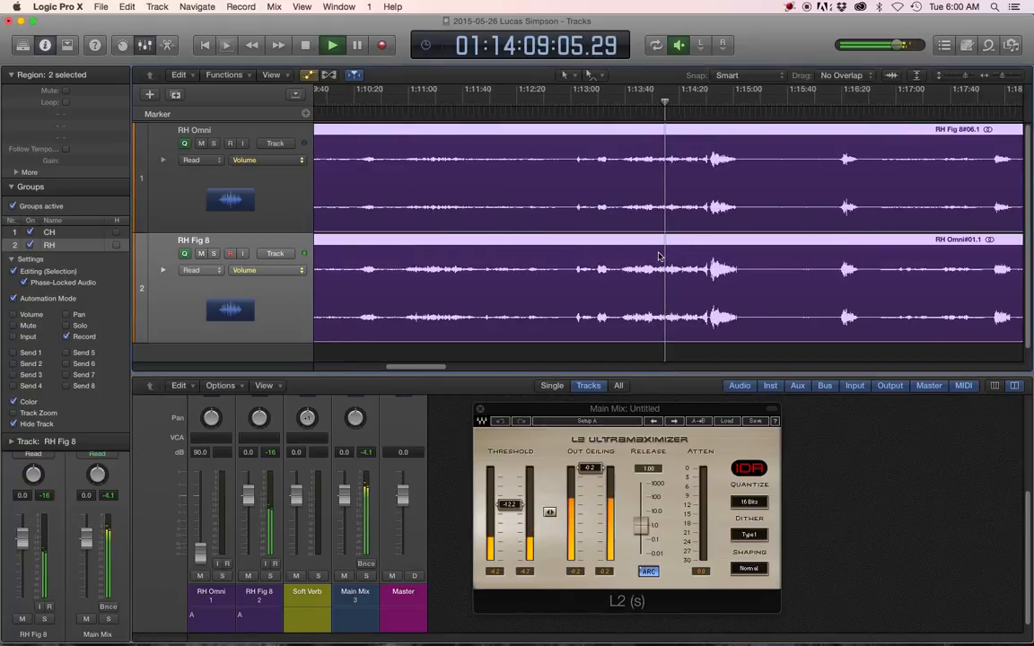
pyautogui.press('super+Right')
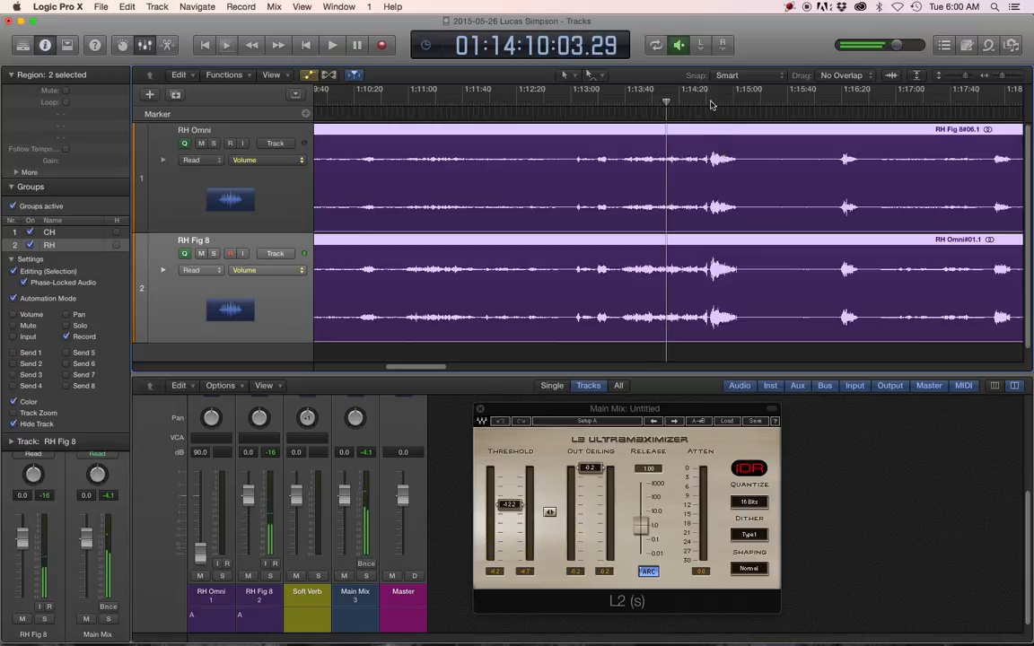
pyautogui.click(712, 104)
pyautogui.press('space')
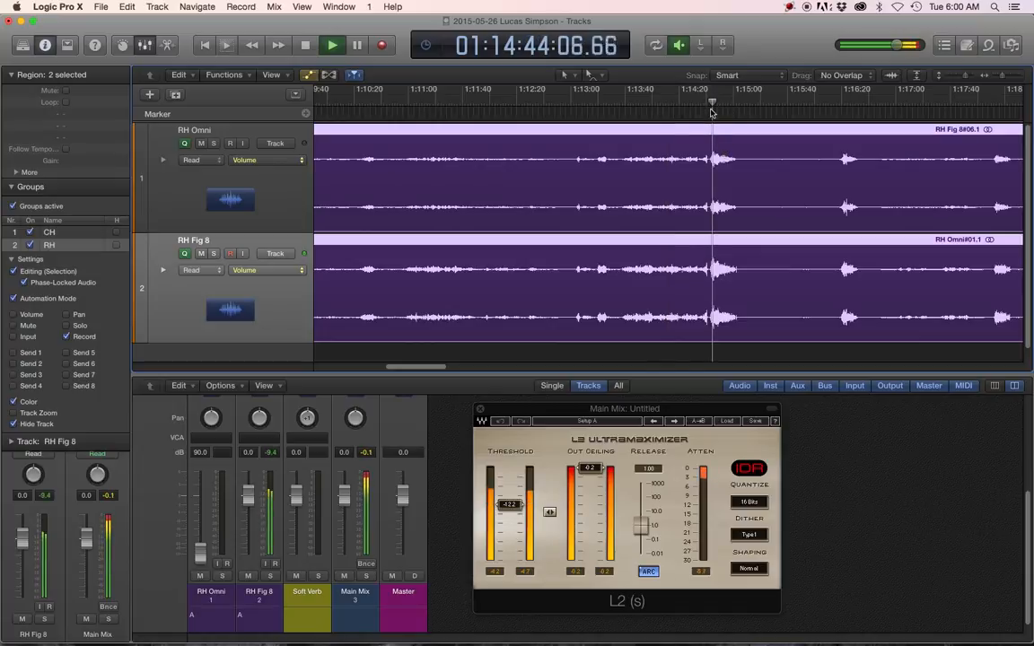
pyautogui.press('space')
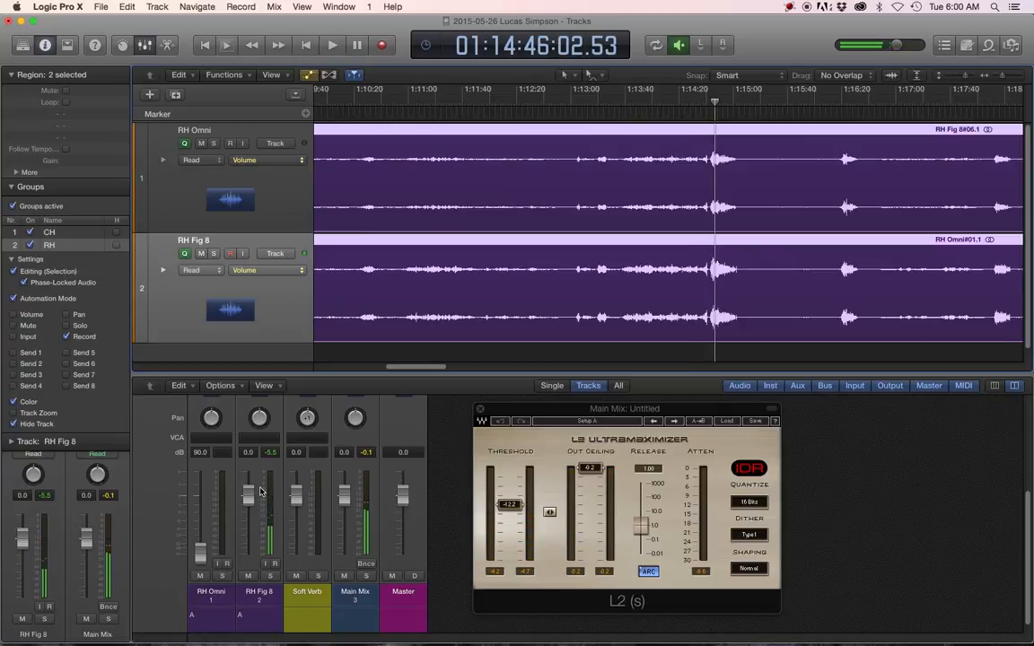
# Raise the RH Fig 8 fader to +3.3 dB.
pyautogui.moveTo(249, 498); pyautogui.dragTo(249, 490)
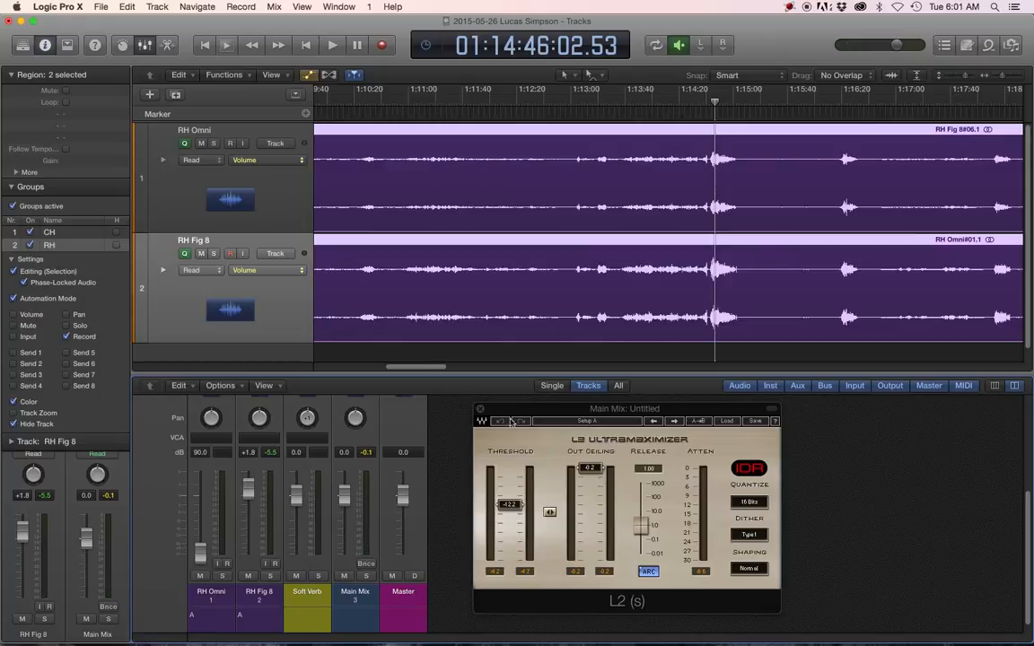
pyautogui.scroll(-6, 689, 311)
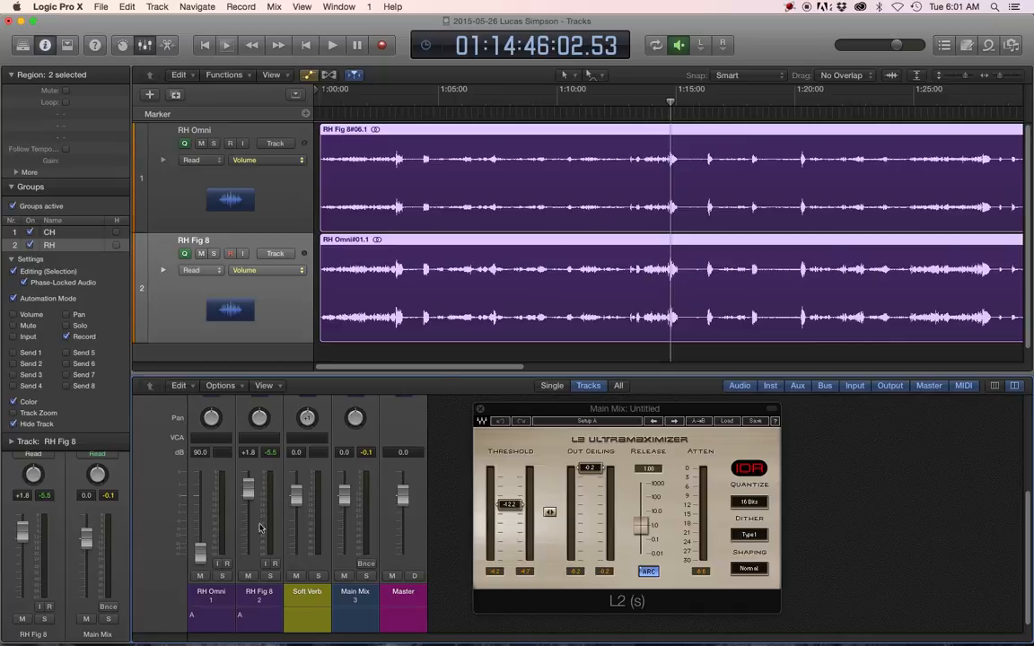
pyautogui.moveTo(249, 494); pyautogui.dragTo(248, 485)
pyautogui.press('super+Right')
pyautogui.press('super+Right')
pyautogui.press('super+Right')
pyautogui.press('super+Right')
pyautogui.press('super+Right')
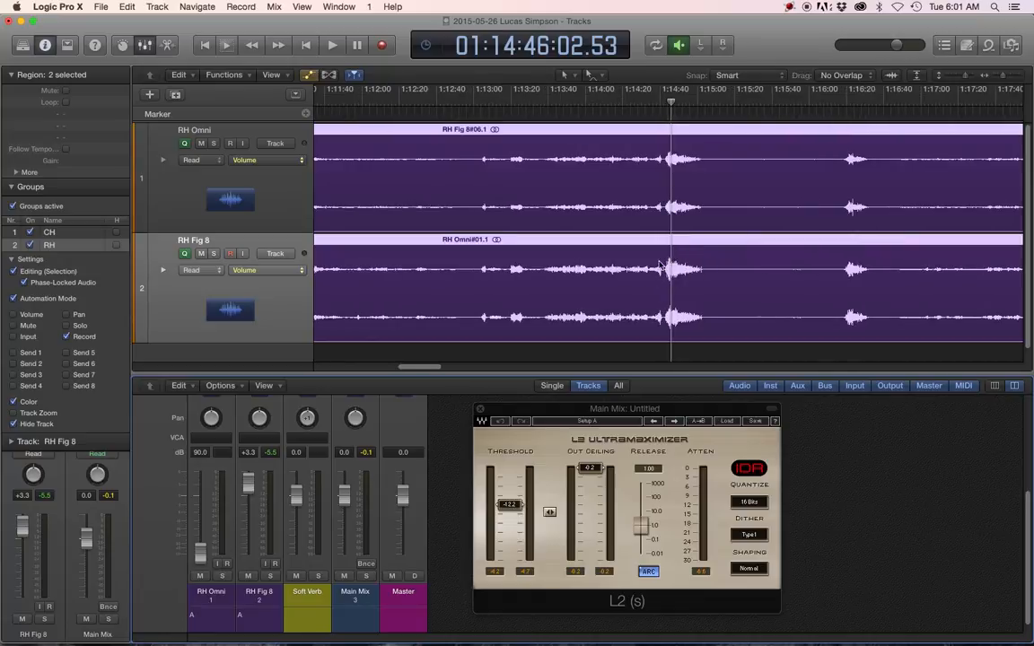
# Replay the loud peak at about 1:14:44 to check how much the L2 limiter attenuates the boosted signal.
pyautogui.click(665, 103)
pyautogui.press('space')
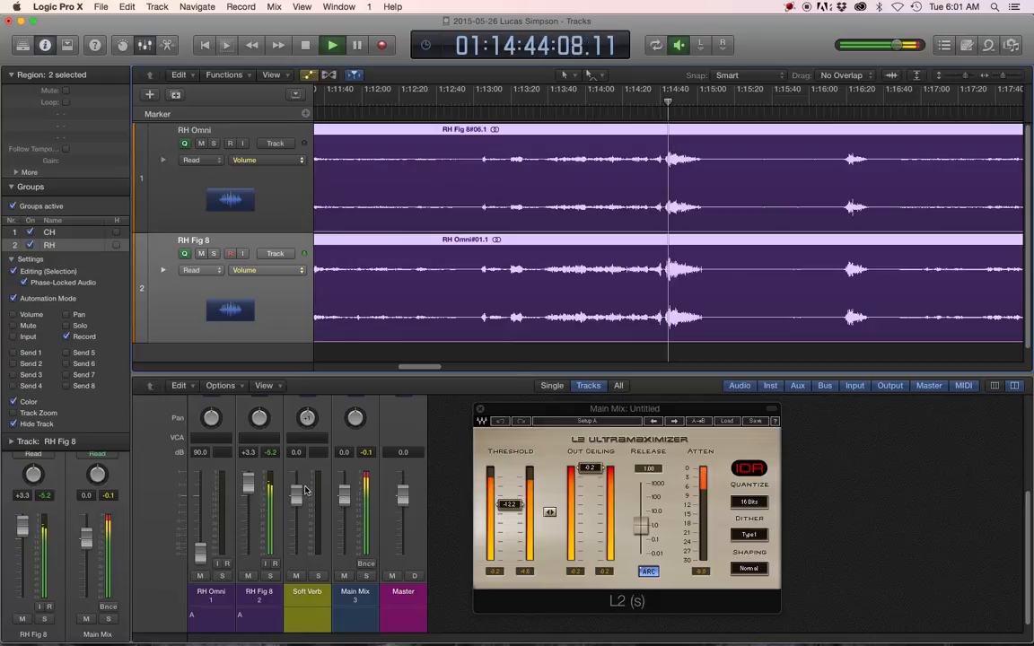
pyautogui.press('space')
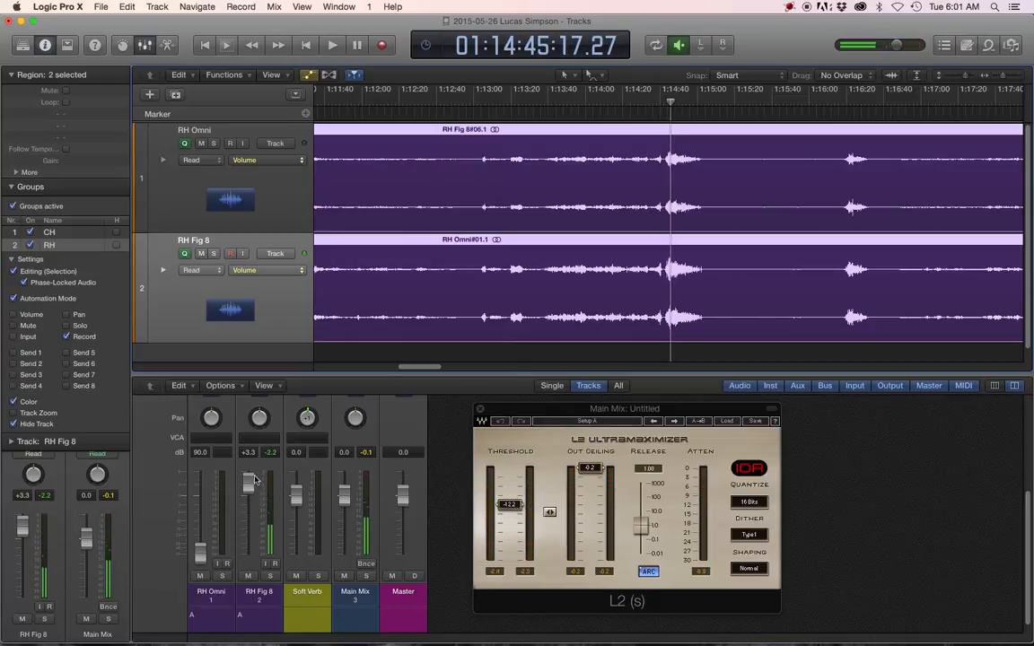
# Lower the RH Fig 8 fader to +0.1 dB and start playback just before the loud peak, from about 1:14:23.
pyautogui.moveTo(250, 484); pyautogui.dragTo(251, 496)
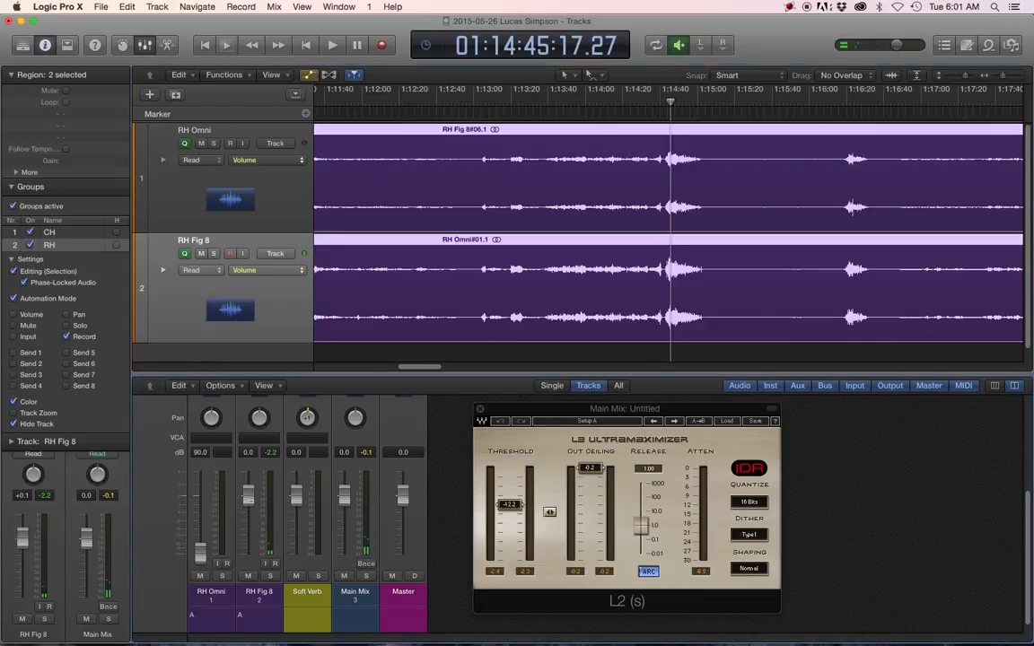
pyautogui.scroll(-1, 580, 236)
pyautogui.scroll(-3, 580, 237)
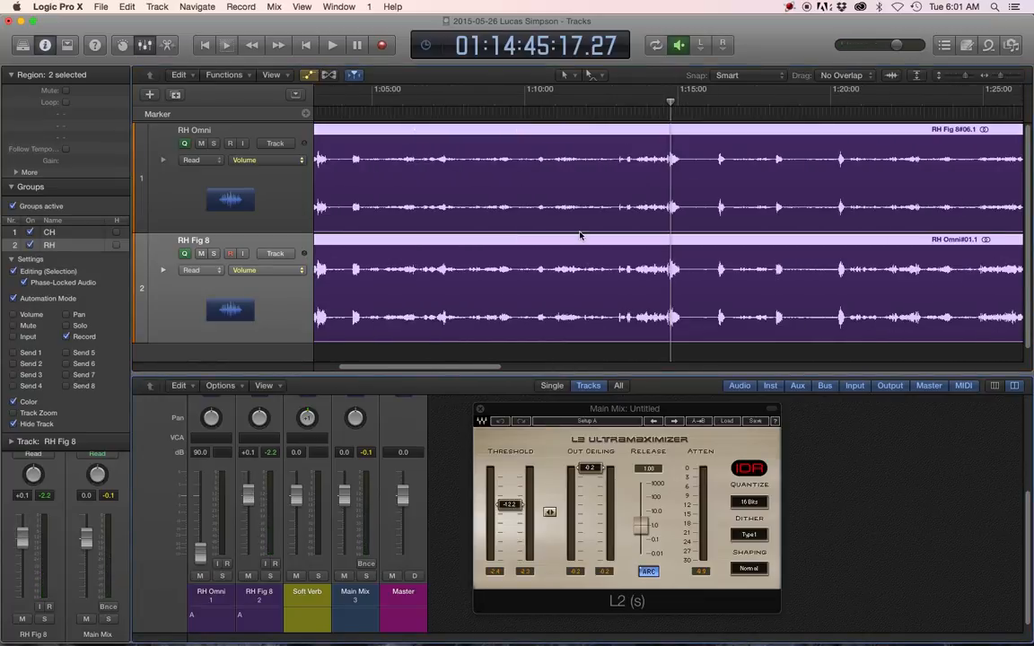
pyautogui.click(657, 106)
pyautogui.press('space')
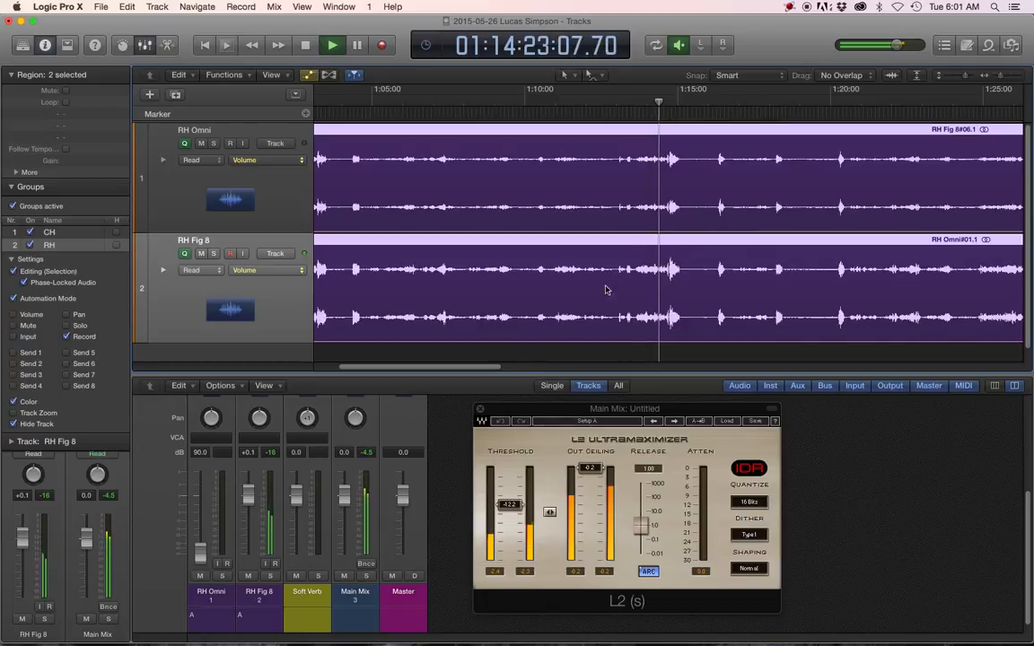
# Stop playback and play the RH tracks from about 1:26:15.
pyautogui.press('super+Left')
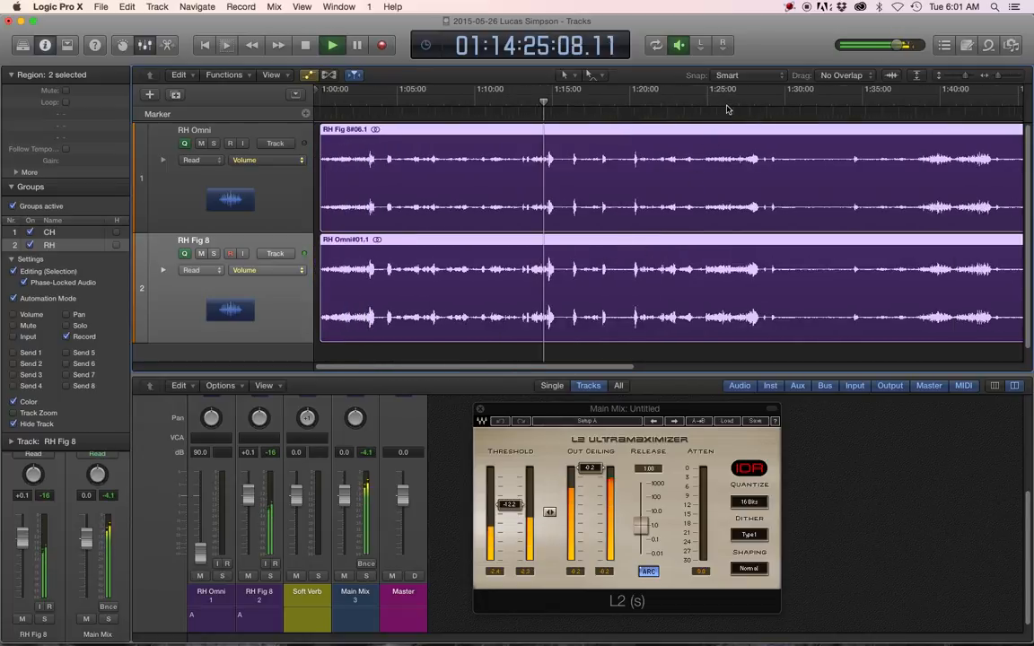
pyautogui.press('space')
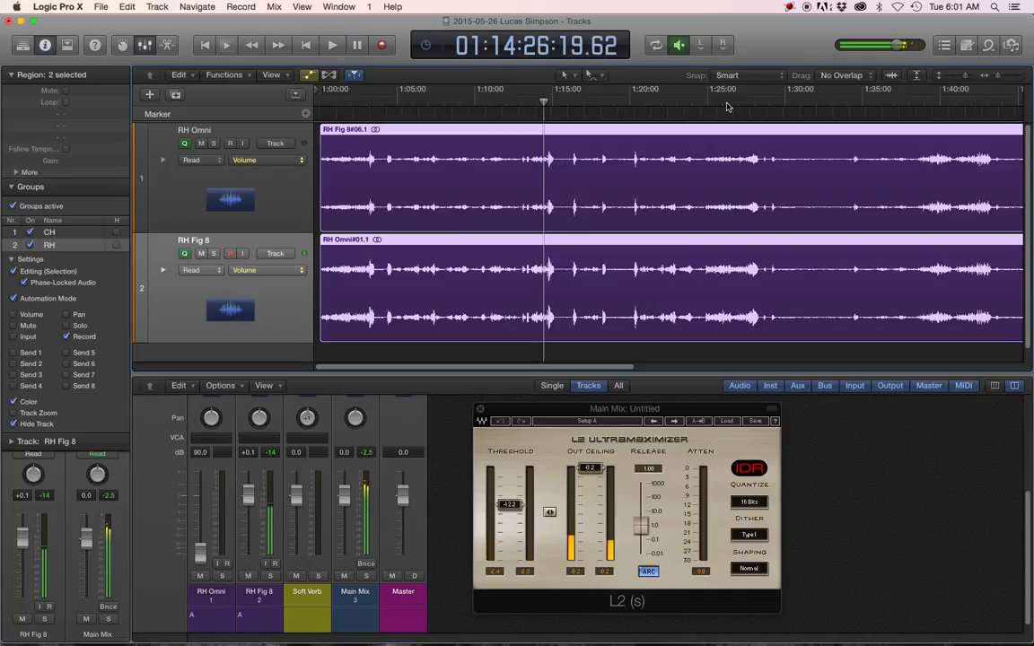
pyautogui.click(727, 106)
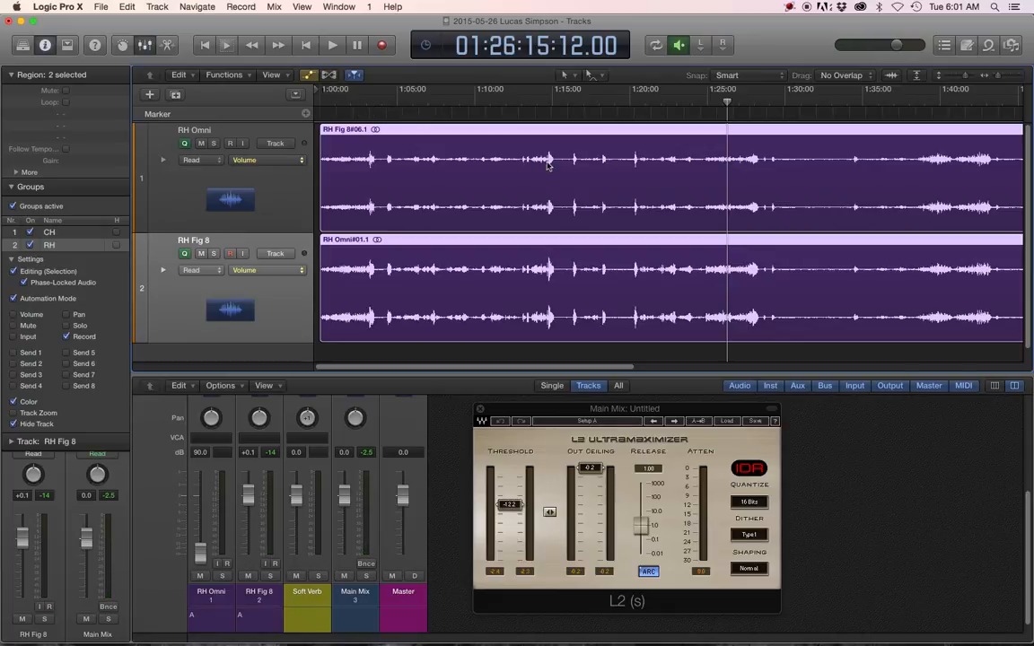
pyautogui.press('space')
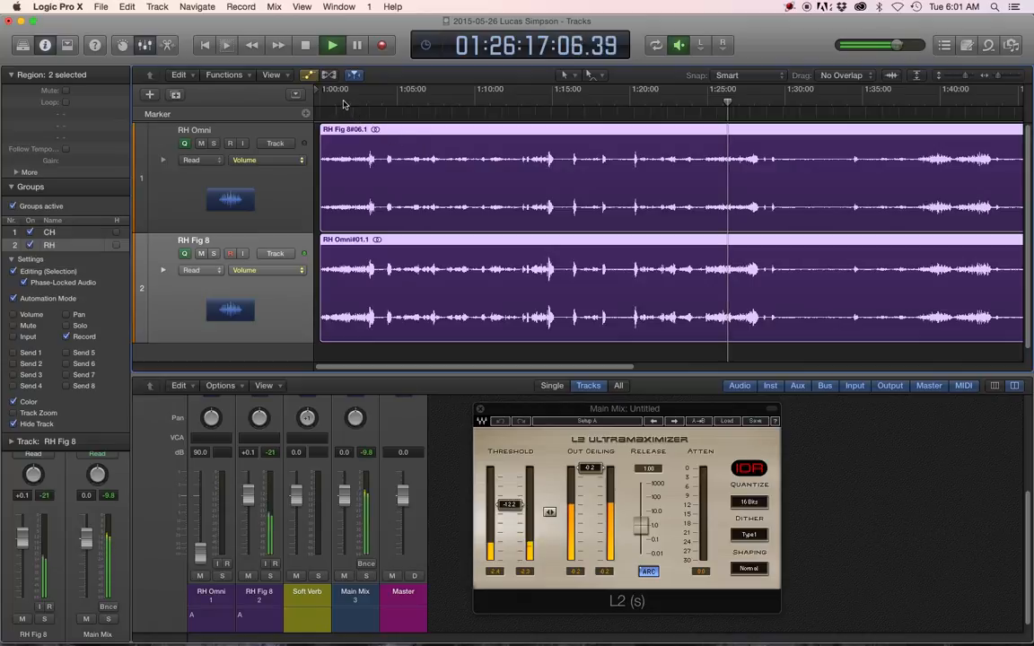
# Audition the RH recording at about 1:09:00, 1:23:30, 1:30:49, 1:37:00 and 1:39:47, watching the L2 limiter's attenuation meter.
pyautogui.click(458, 105)
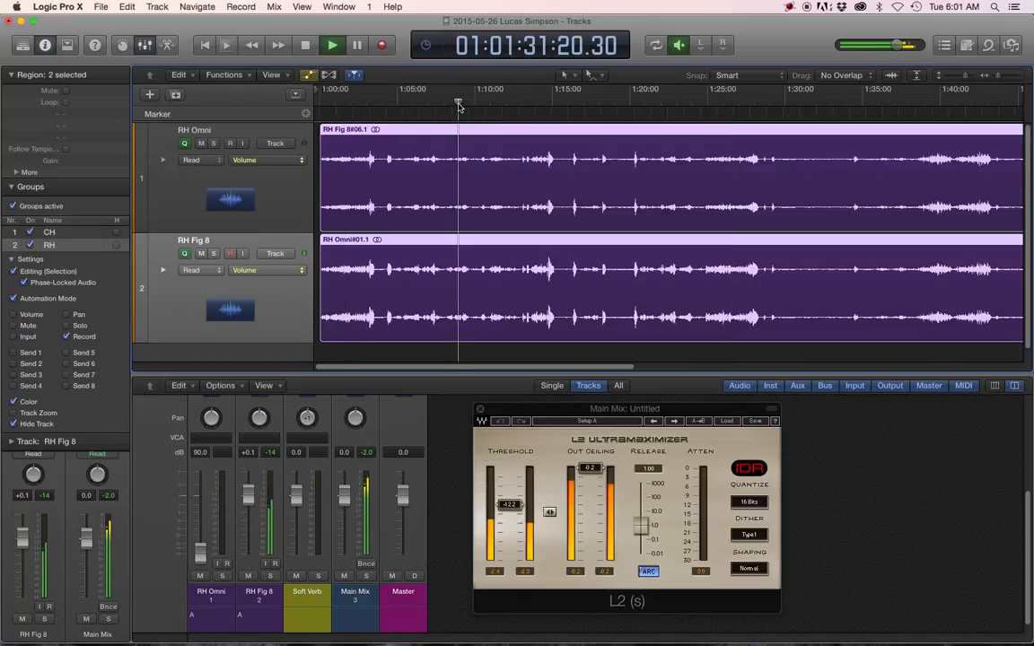
pyautogui.click(686, 105)
pyautogui.click(798, 105)
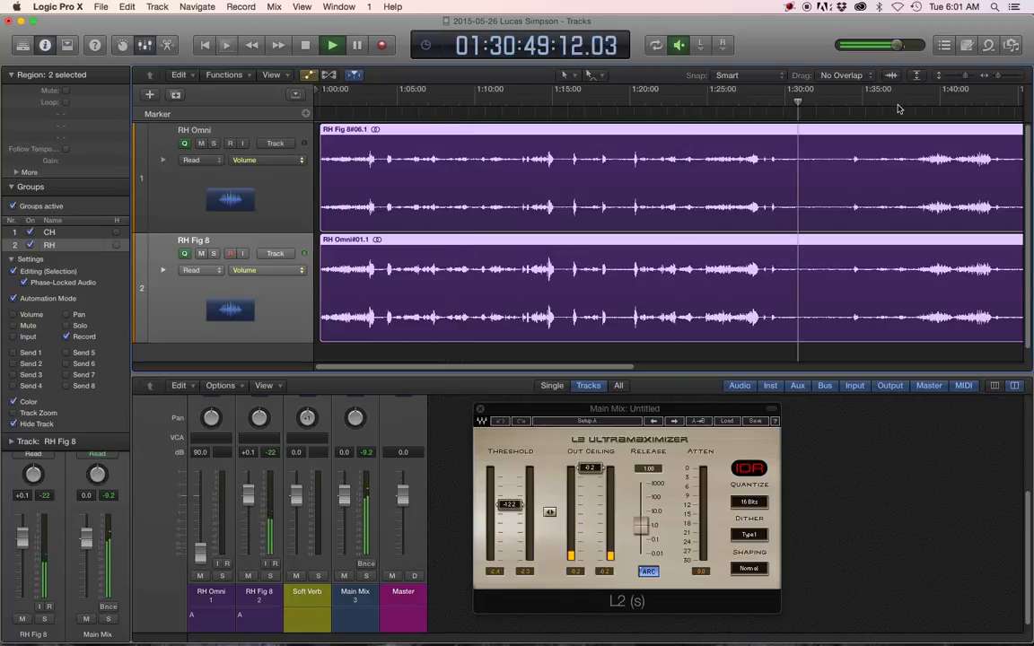
pyautogui.click(892, 105)
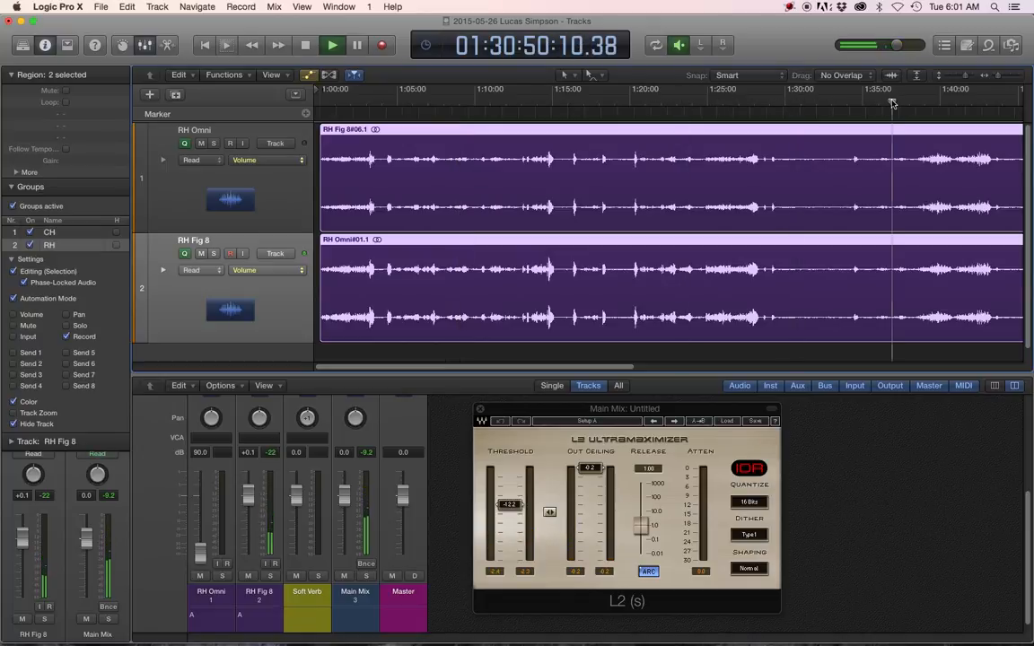
pyautogui.click(936, 105)
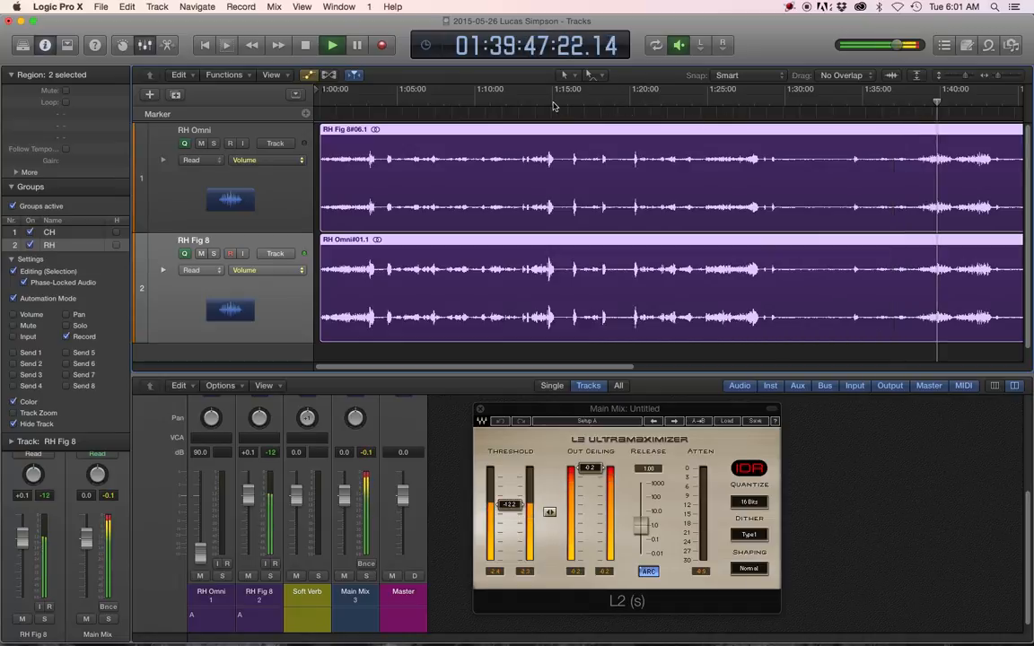
# Replay the loud peak at about 1:14:25 and raise the RH Omni fader.
pyautogui.click(544, 105)
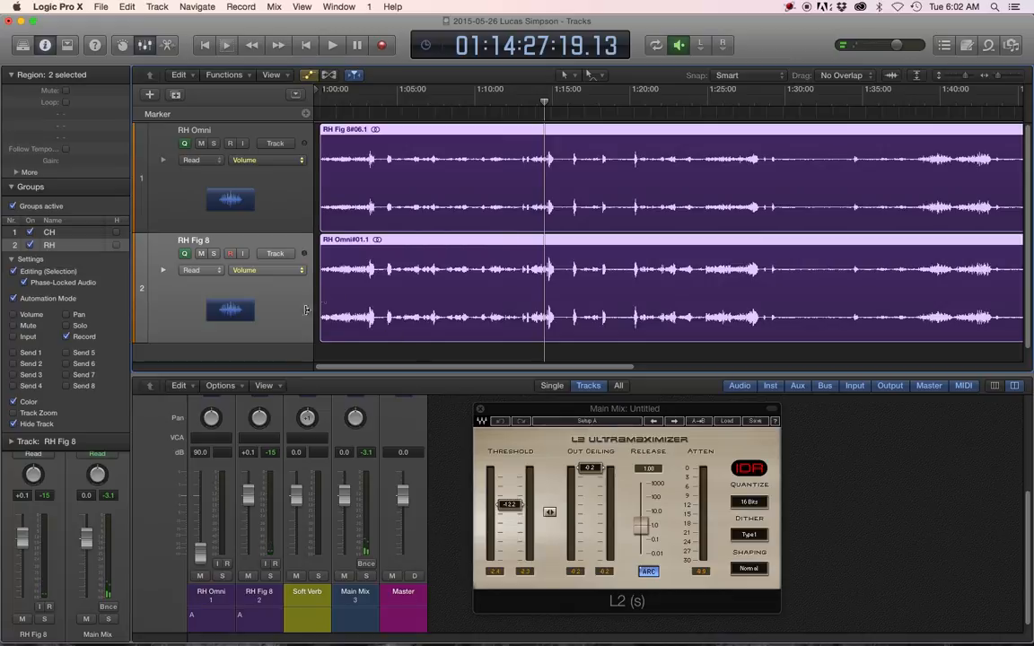
pyautogui.moveTo(205, 554); pyautogui.dragTo(200, 530)
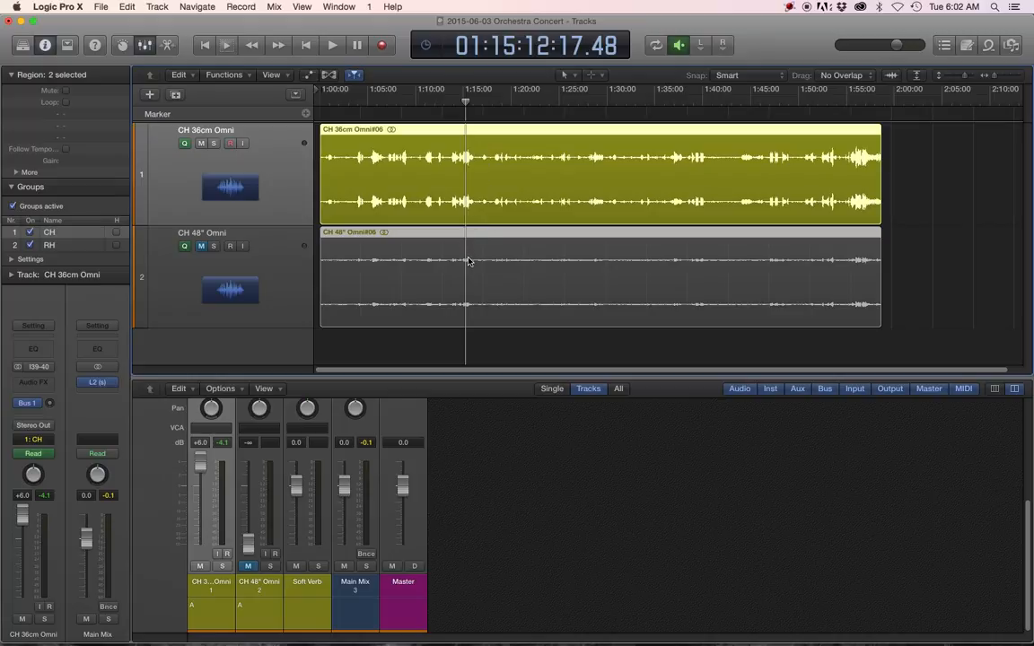
# In the 2015-06-03 Orchestra Concert project, play CH 36cm Omni from about 1:06:00 and sample it near 1:18:38 and 1:22:39.
pyautogui.press('super+Down')
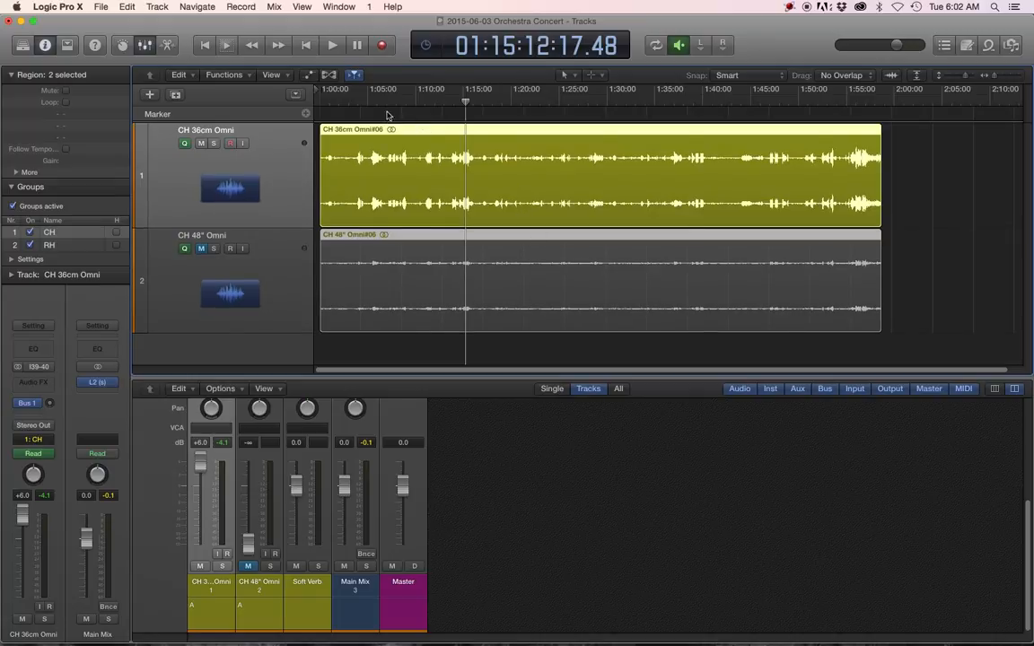
pyautogui.click(377, 104)
pyautogui.press('space')
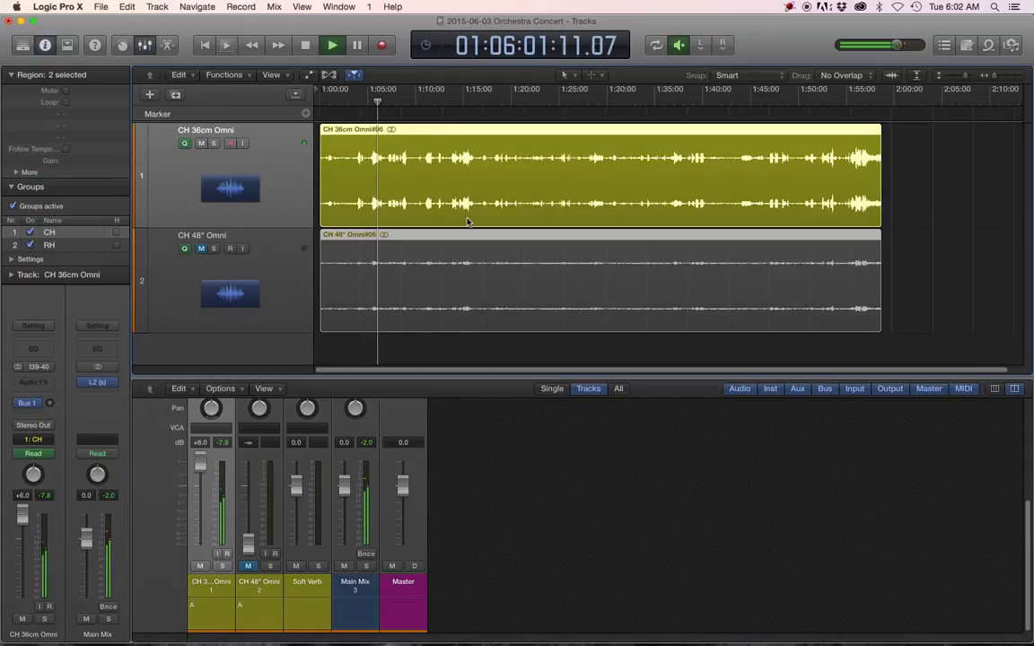
pyautogui.click(499, 104)
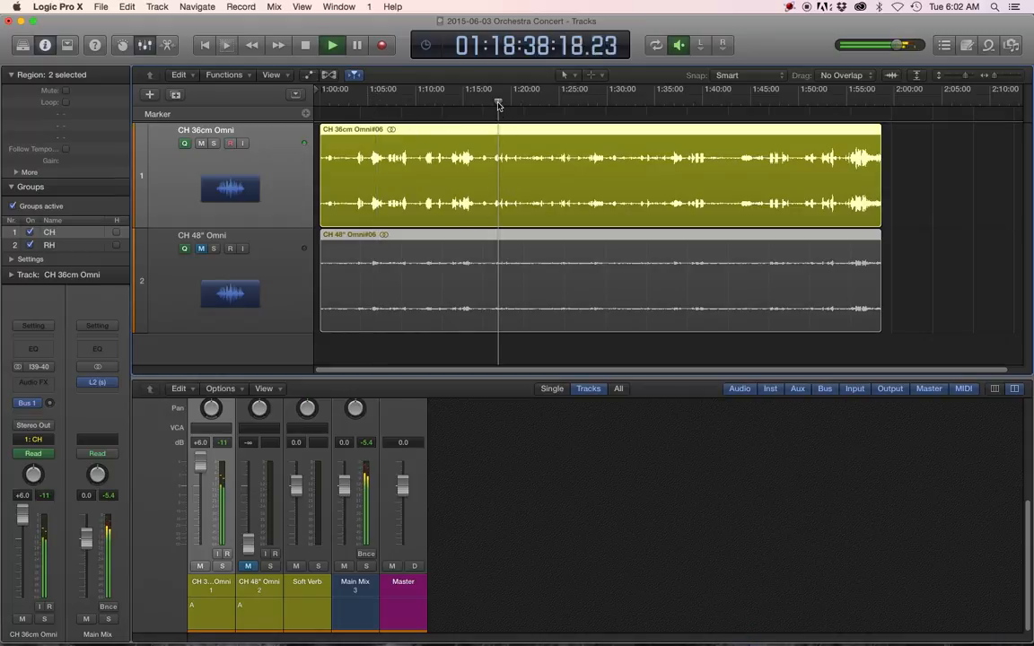
pyautogui.click(537, 102)
# Open the L2 limiter on the Main Mix channel and place its window in the empty area beside the mixer strips.
pyautogui.scroll(5, 350, 456)
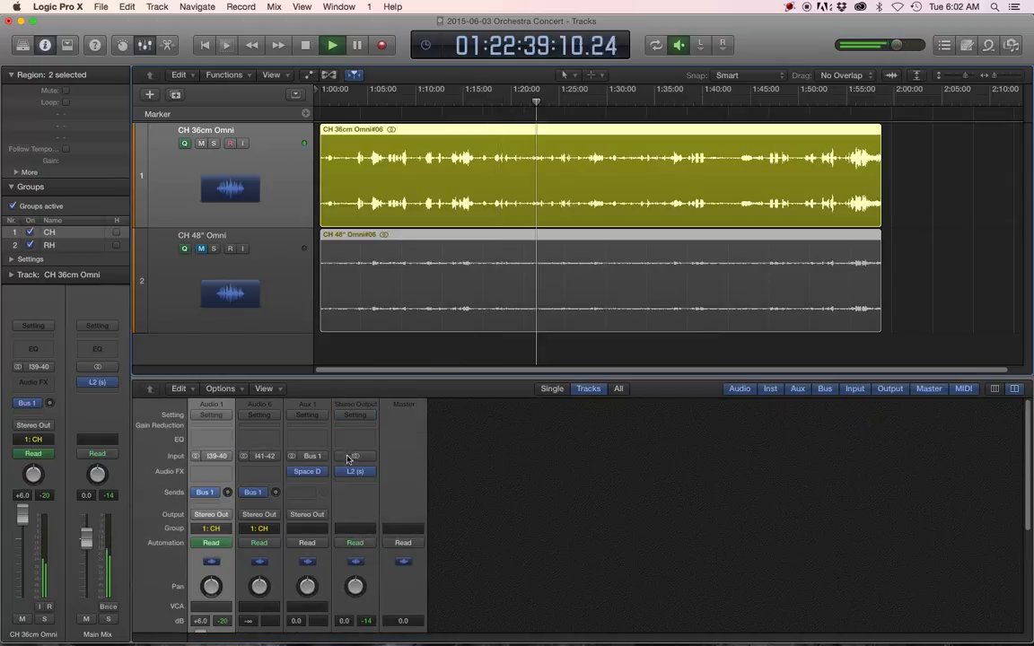
pyautogui.click(356, 472)
pyautogui.moveTo(312, 56); pyautogui.dragTo(693, 415)
pyautogui.click(752, 364)
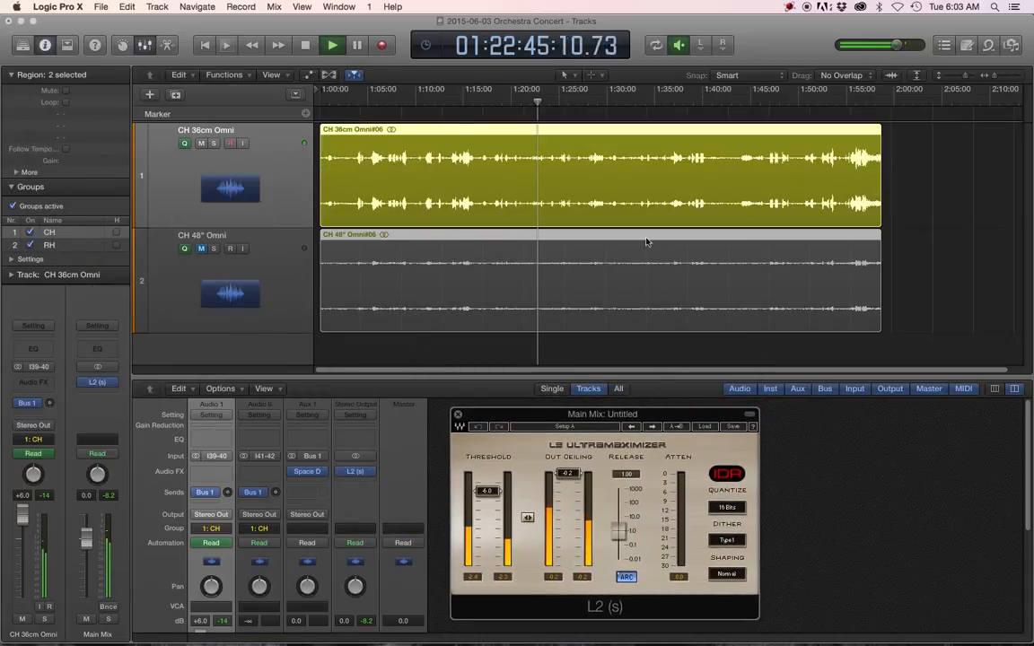
# Play the loud passage from about 1:15:12 with its waveform enlarged, checking the L2 attenuation meter until just after the passage ends.
pyautogui.click(467, 100)
pyautogui.press('space')
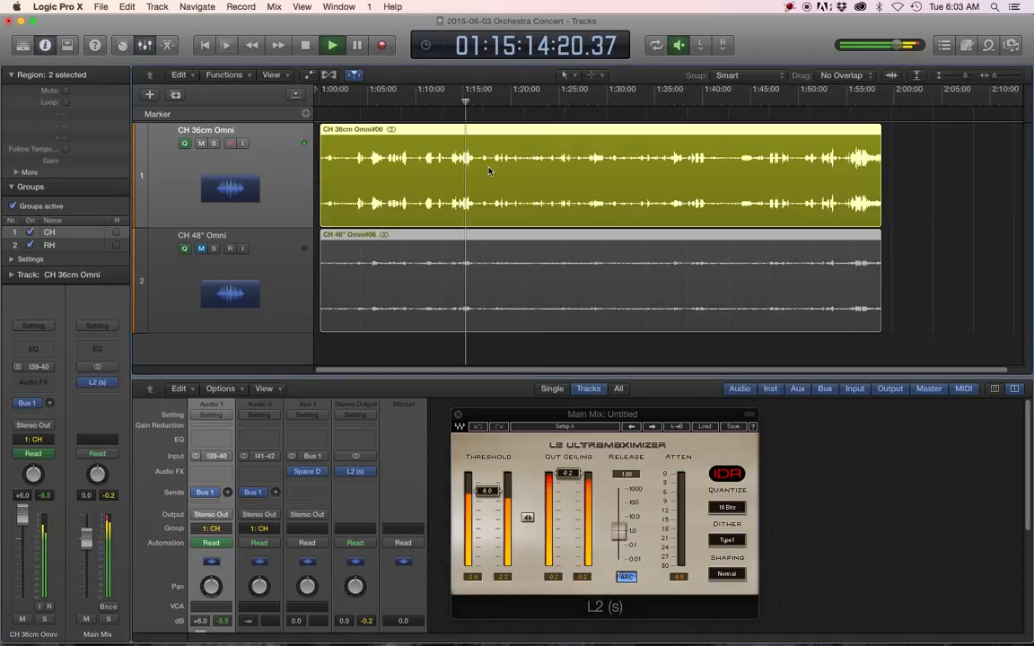
pyautogui.press('super+Right')
pyautogui.press('super+Right')
pyautogui.press('super+Right')
pyautogui.press('super+Right')
pyautogui.scroll(3, 489, 167)
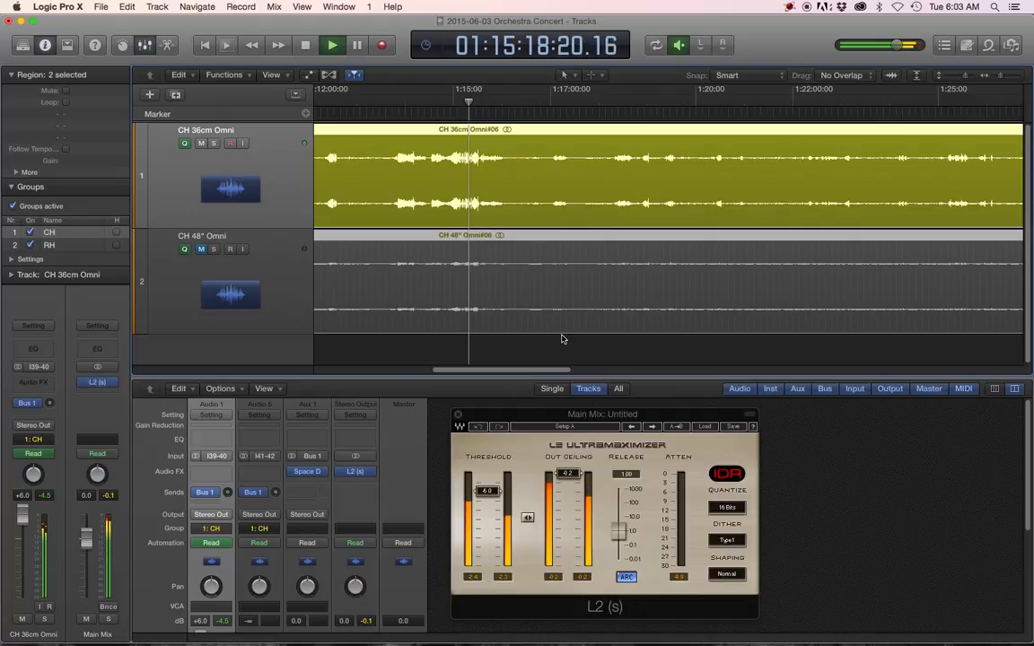
pyautogui.press('super+Right')
pyautogui.press('super+Right')
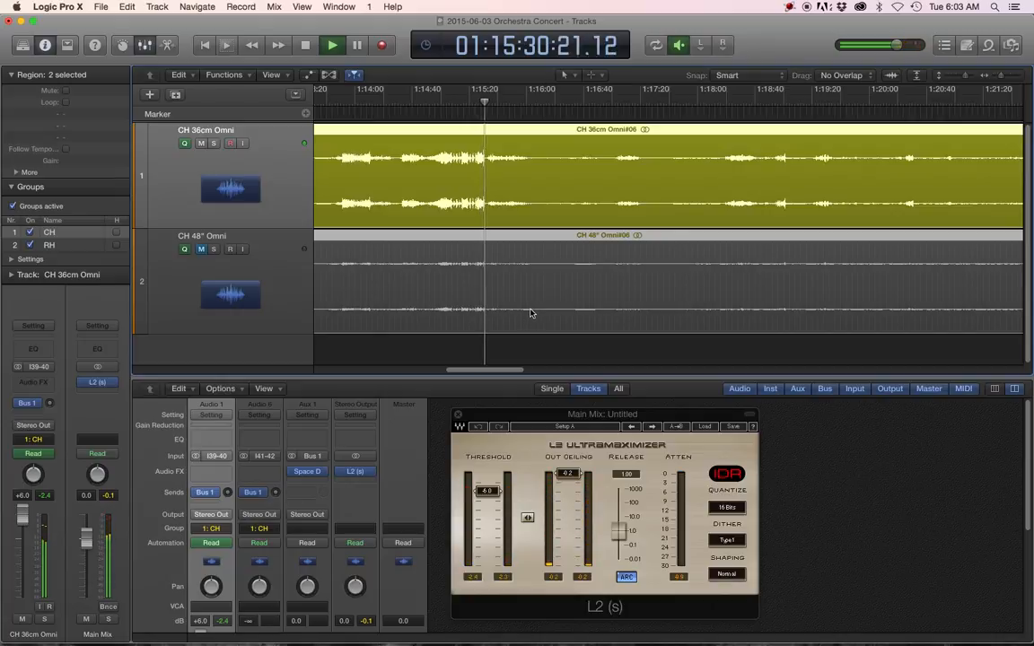
pyautogui.press('space')
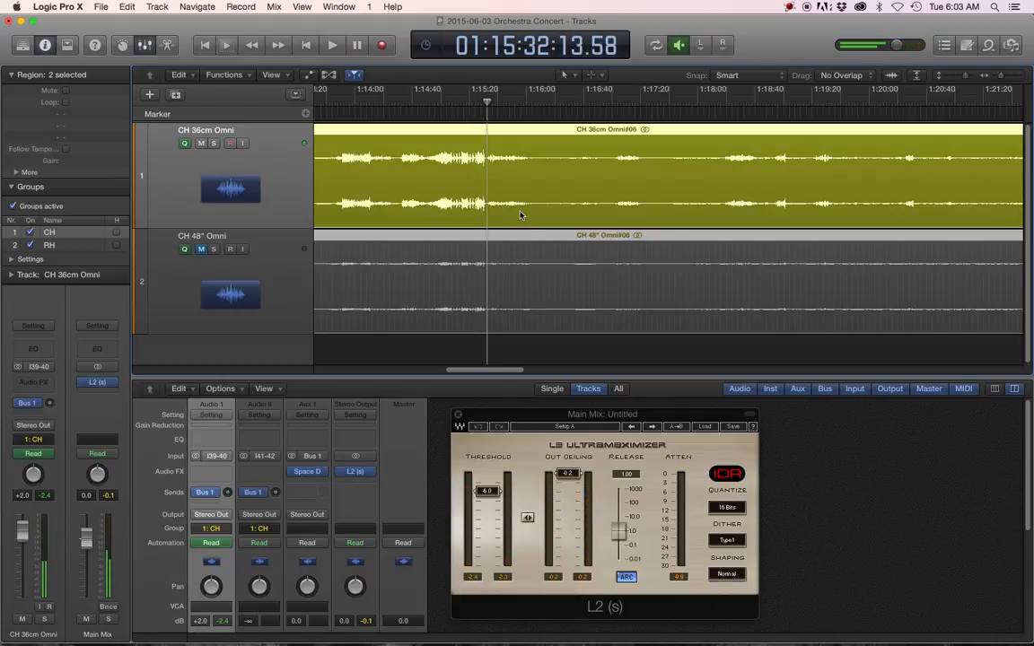
# Enlarge the end of the loud passage and replay it from about 1:15:27, watching the CH 36cm Omni fader's automated volume drop.
pyautogui.press('super+Left')
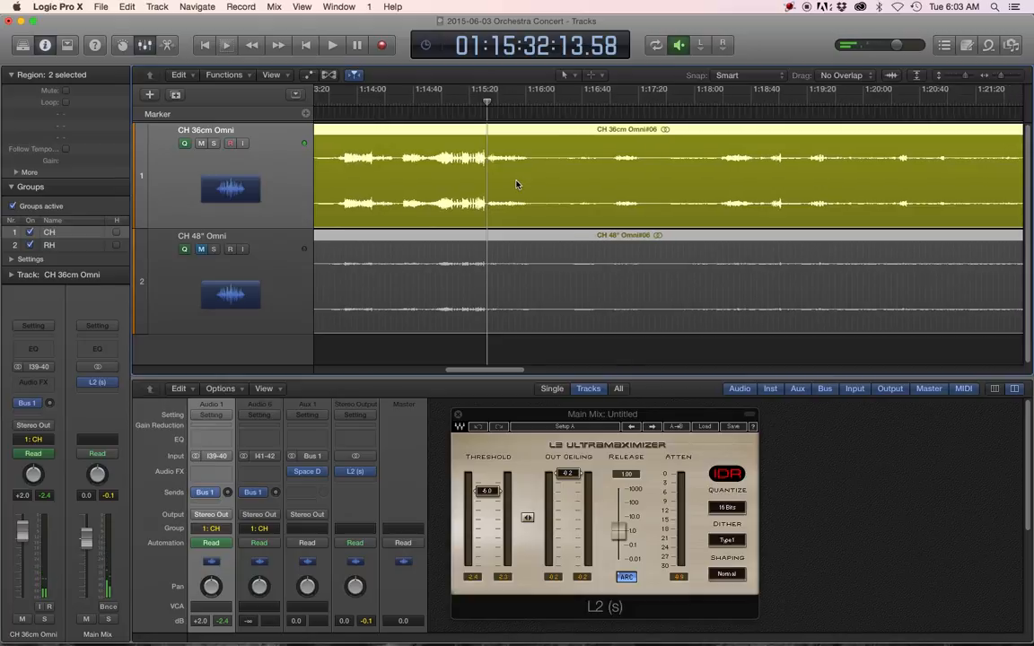
pyautogui.scroll(1, 517, 185)
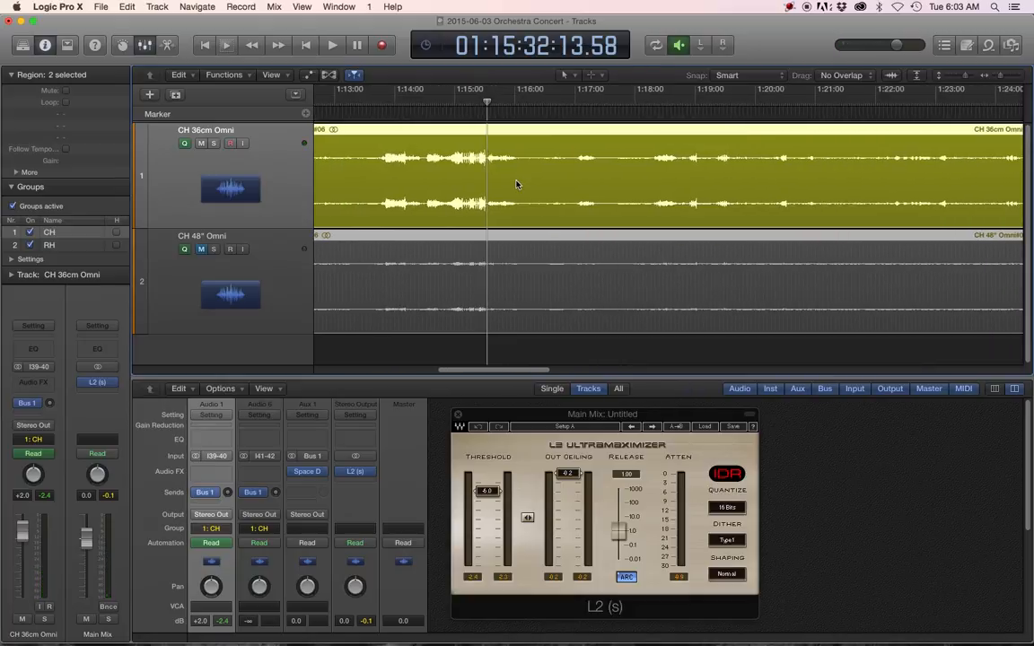
pyautogui.press('super+Down')
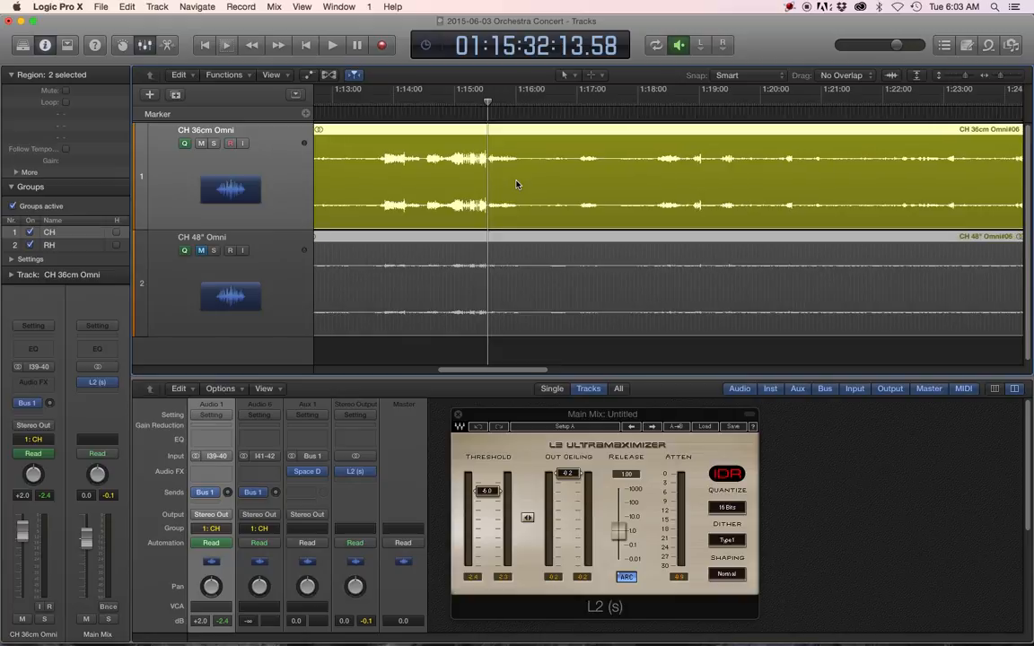
pyautogui.press('super+Right')
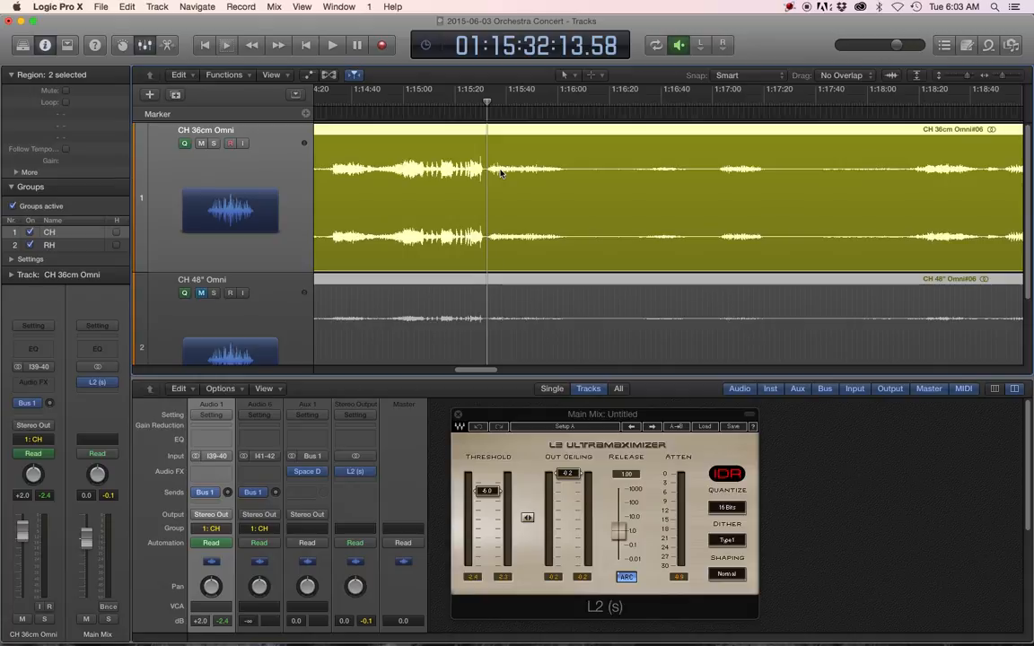
pyautogui.click(472, 104)
pyautogui.press('space')
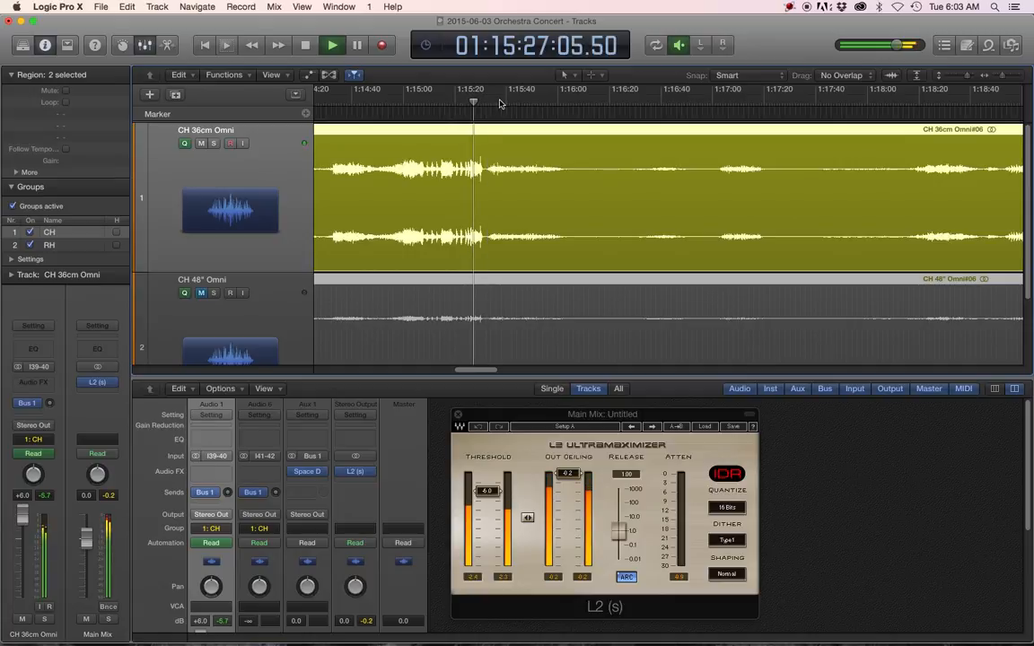
pyautogui.press('space')
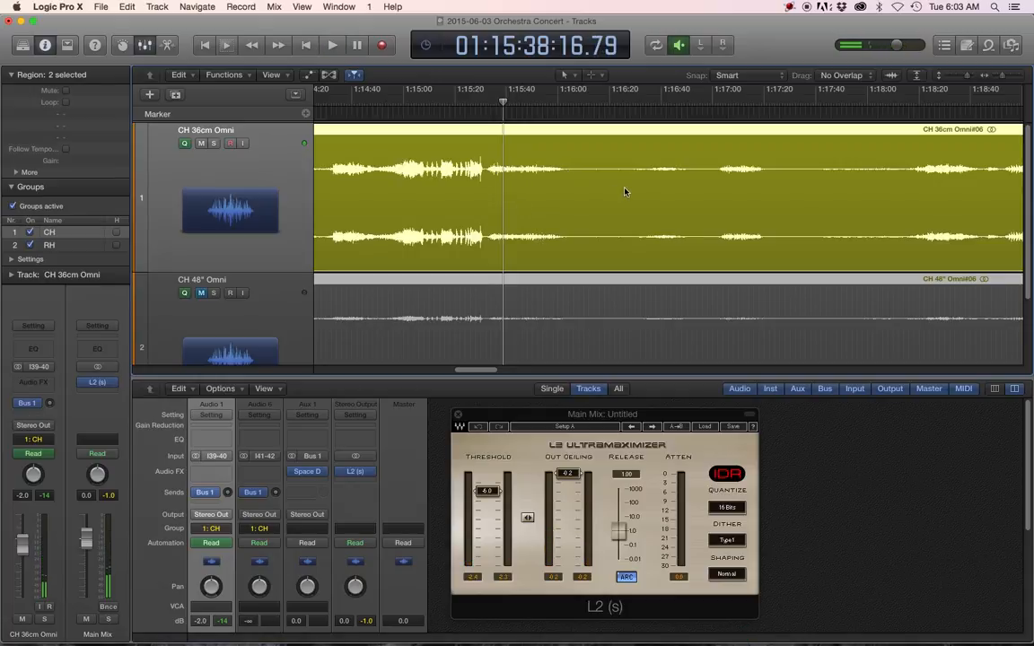
# Examine the full length of both CH regions together with the volume faders in the mixer.
pyautogui.press('super+Left')
pyautogui.press('super+Left')
pyautogui.press('super+Left')
pyautogui.press('super+Up')
pyautogui.press('super+Up')
pyautogui.press('super+Up')
pyautogui.press('super+Up')
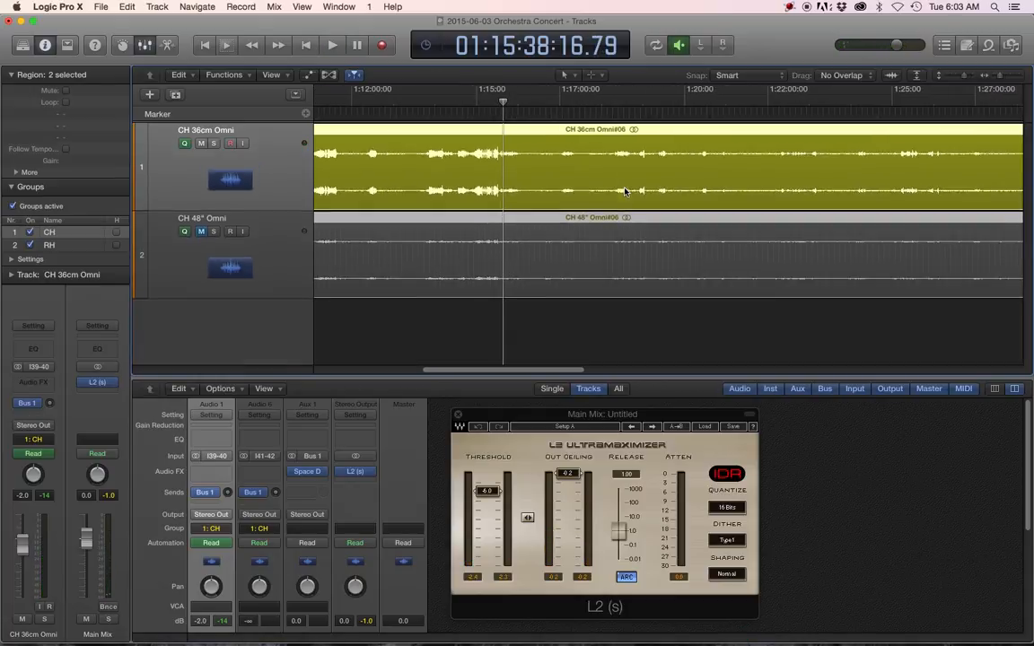
pyautogui.press('super+Left')
pyautogui.press('super+Left')
pyautogui.press('super+Left')
pyautogui.press('super+Left')
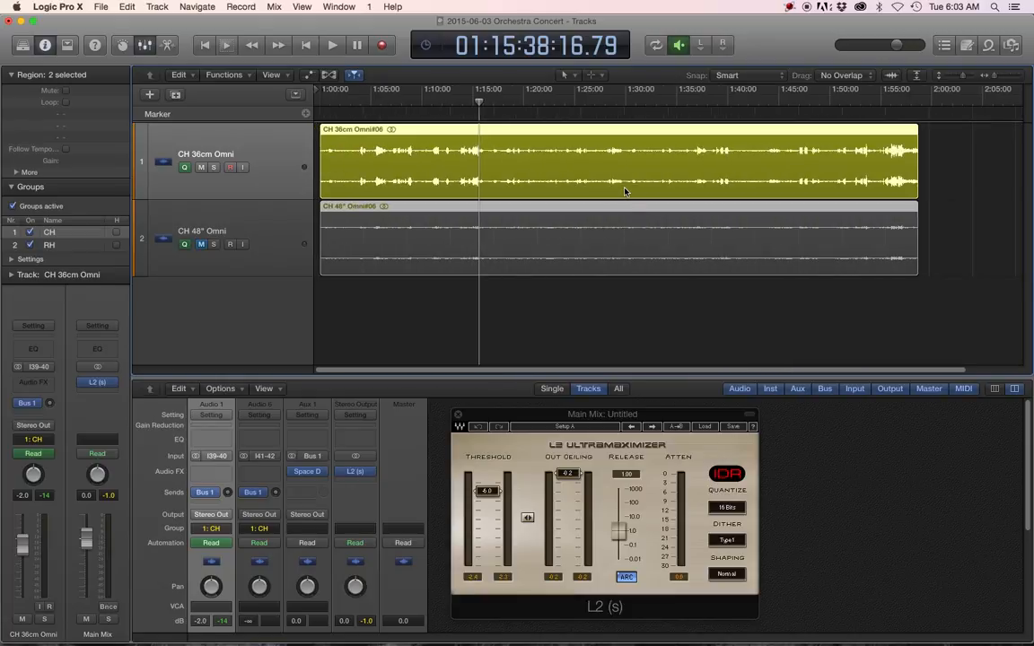
pyautogui.press('super+Down')
pyautogui.scroll(-5, 336, 478)
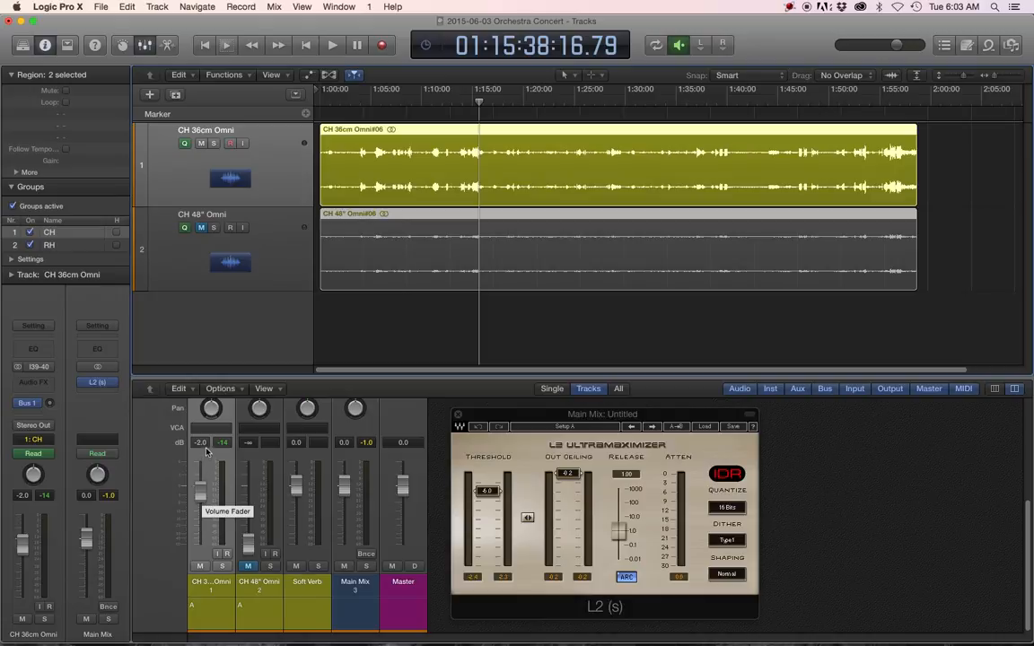
# Play CH 36cm Omni through the loud passage near 1:56:00 and check its level and the L2 attenuation meter.
pyautogui.click(891, 104)
pyautogui.press('super+Right')
pyautogui.press('super+Right')
pyautogui.press('super+Right')
pyautogui.press('super+Right')
pyautogui.press('super+Right')
pyautogui.press('super+Right')
pyautogui.press('super+Right')
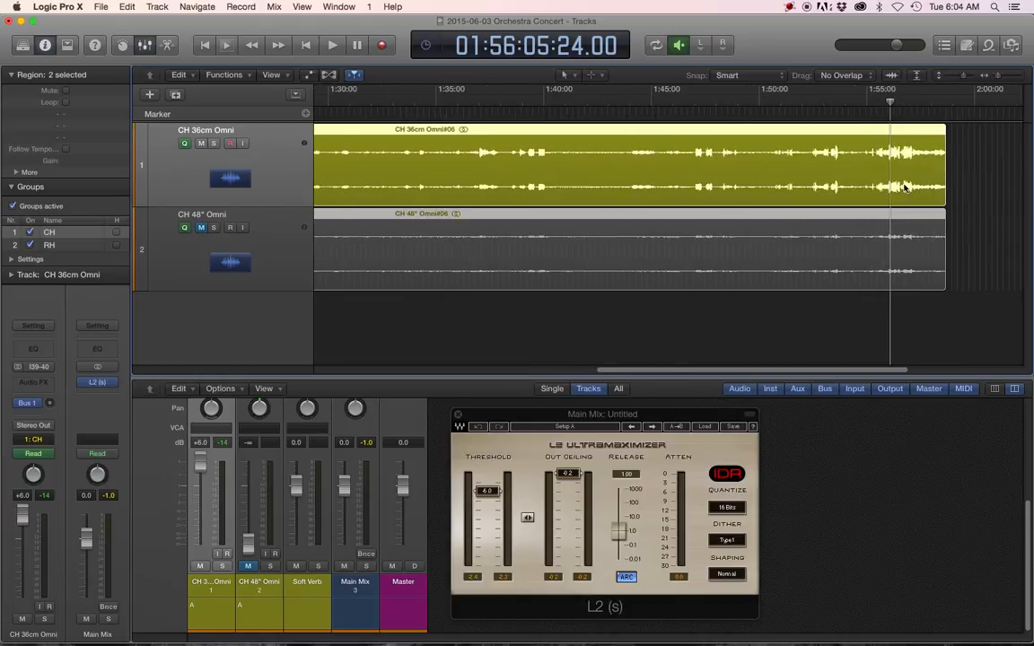
pyautogui.click(879, 104)
pyautogui.press('space')
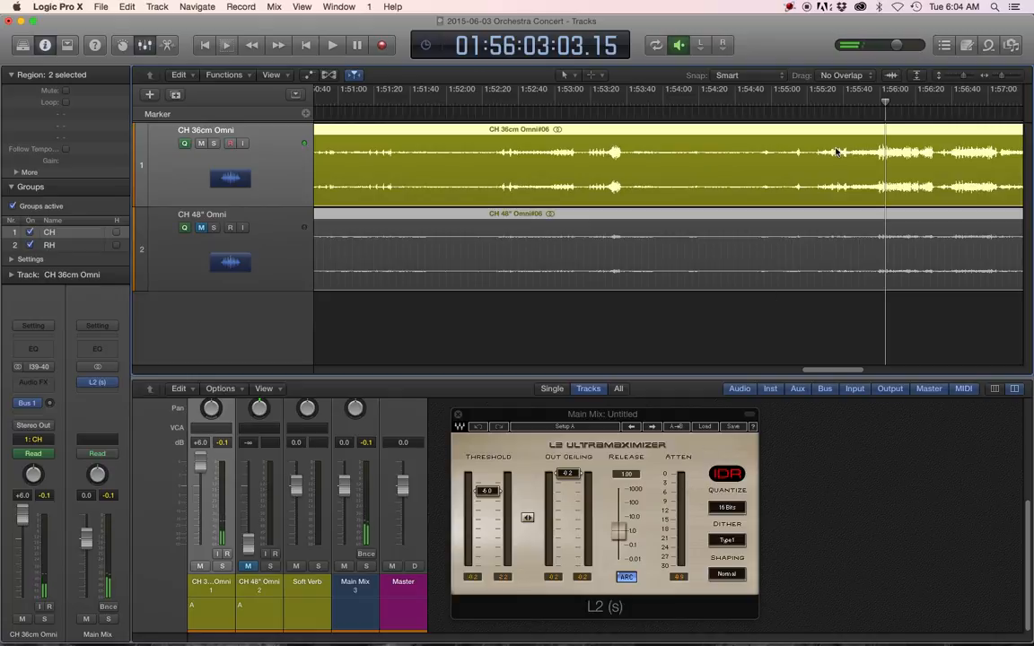
# Enlarge the start of the loud passage and replay it from about 1:55:56 to check the L2 limiter's attenuation.
pyautogui.press('super+Right')
pyautogui.press('super+Right')
pyautogui.press('super+Right')
pyautogui.click(852, 100)
pyautogui.press('space')
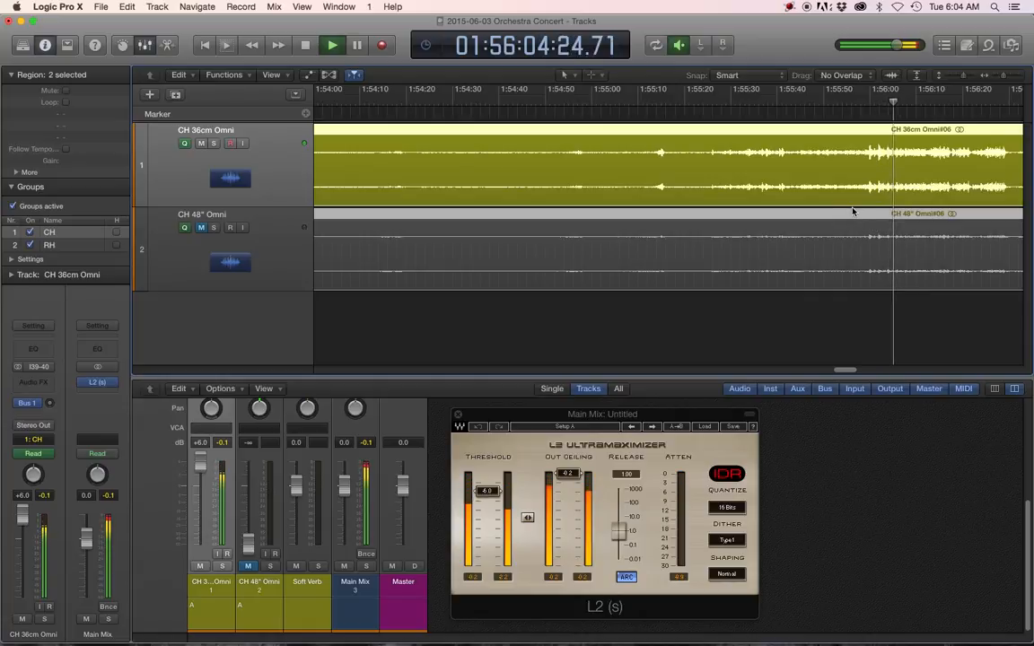
pyautogui.press('space')
# Examine the waveforms of CH 36cm Omni and CH 48" Omni across the whole concert.
pyautogui.press('super+Left')
pyautogui.press('super+Left')
pyautogui.press('super+Left')
pyautogui.press('super+Left')
pyautogui.press('super+Left')
pyautogui.press('super+Left')
pyautogui.press('super+Left')
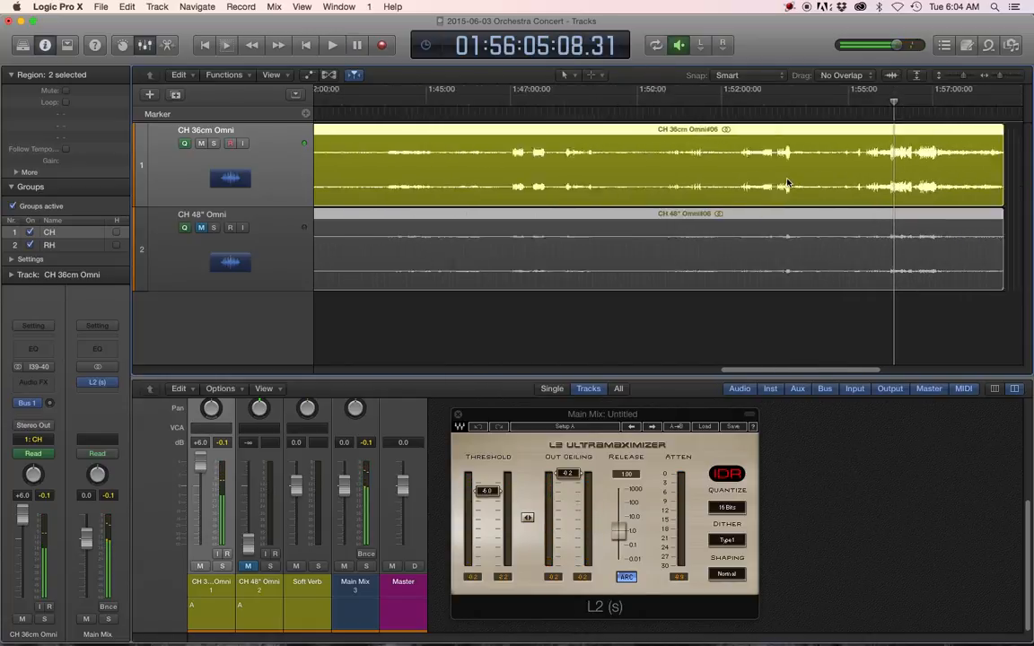
pyautogui.press('super+Left')
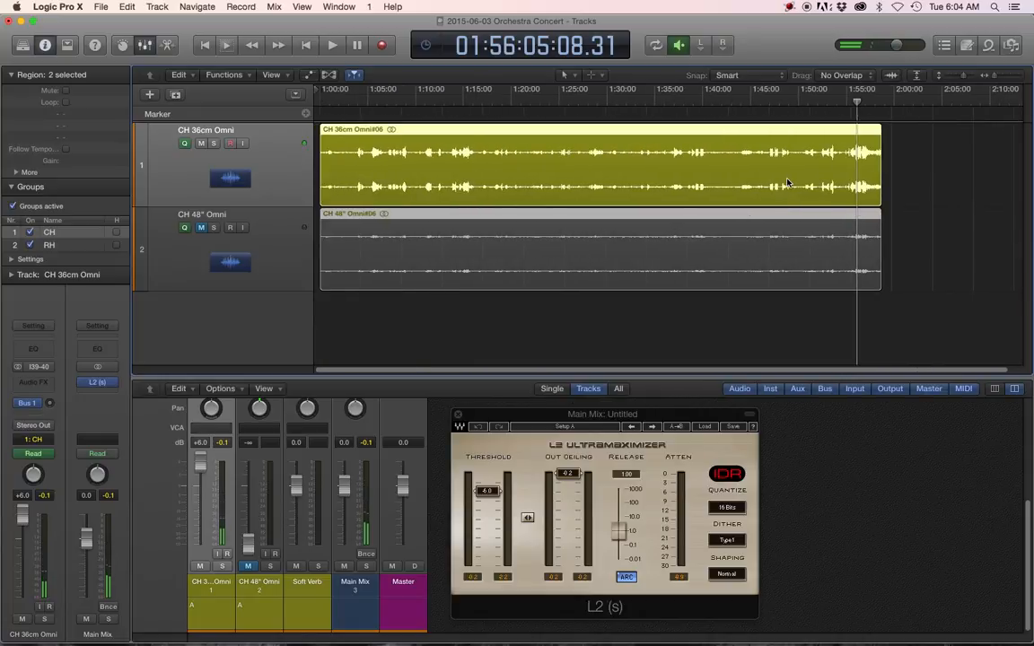